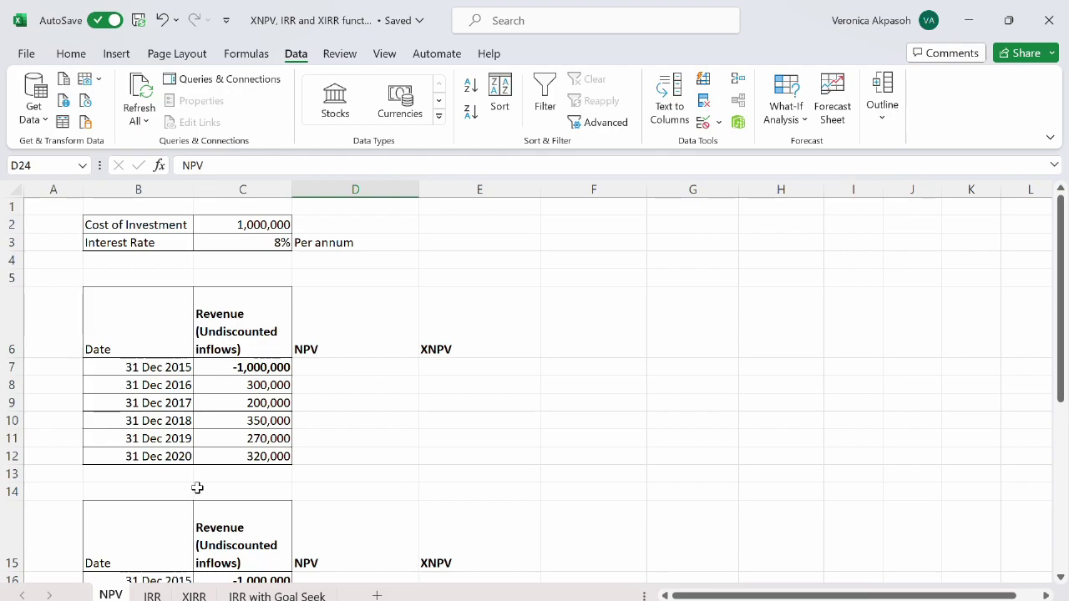
Step: Calculate the first table's net present value in D7 with the formula =NPV(C3,C8:C12)+C7
{"action": "left_click", "coordinate": [320, 368]}
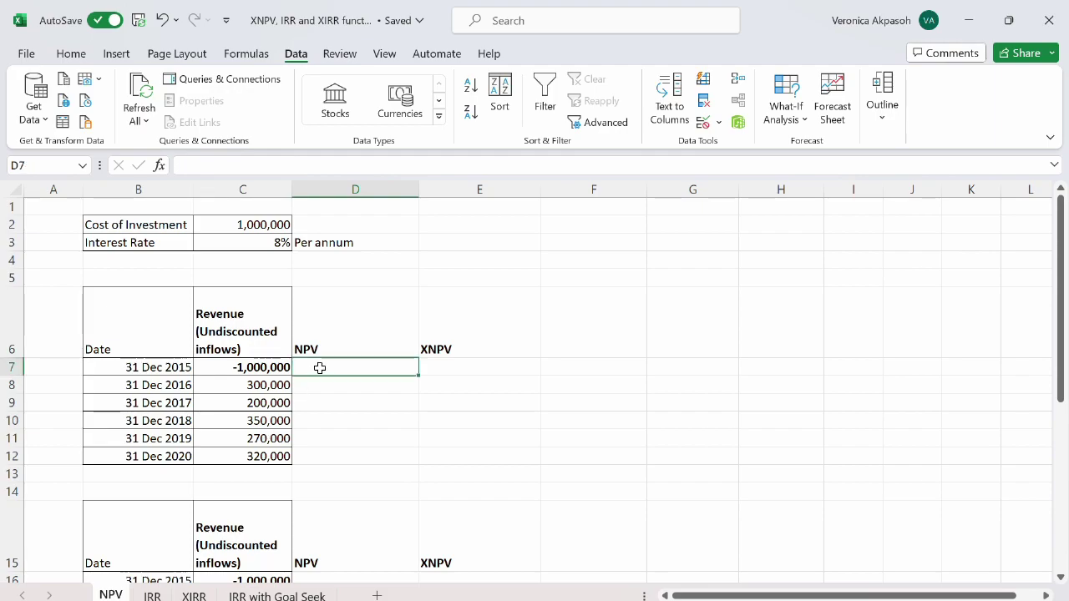
{"action": "type", "text": "0"}
{"action": "key", "text": "BackSpace"}
{"action": "type", "text": "=no"}
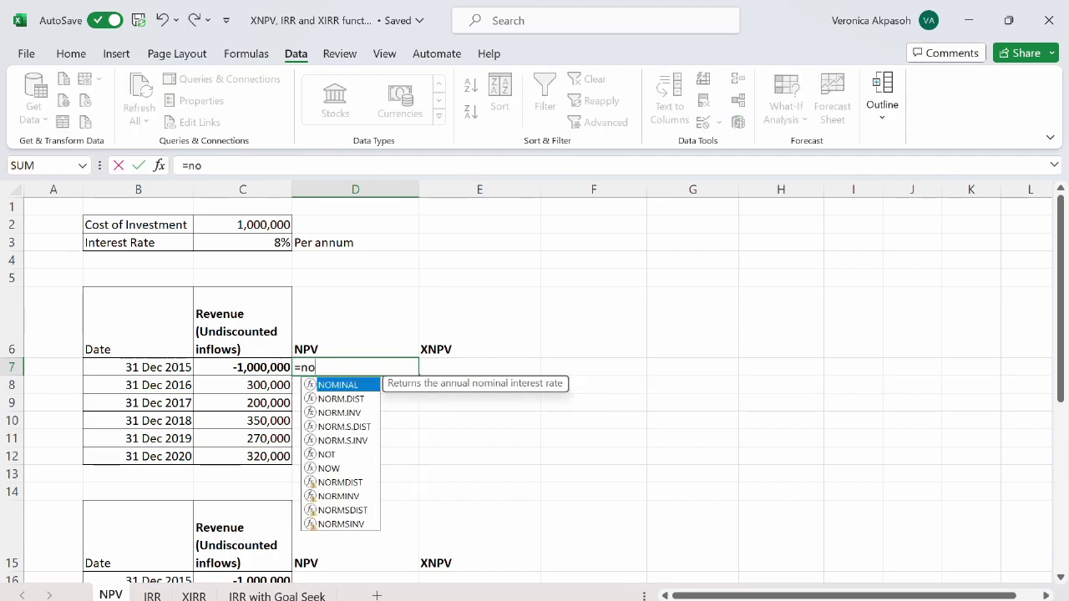
{"action": "key", "text": "BackSpace"}
{"action": "type", "text": "pv"}
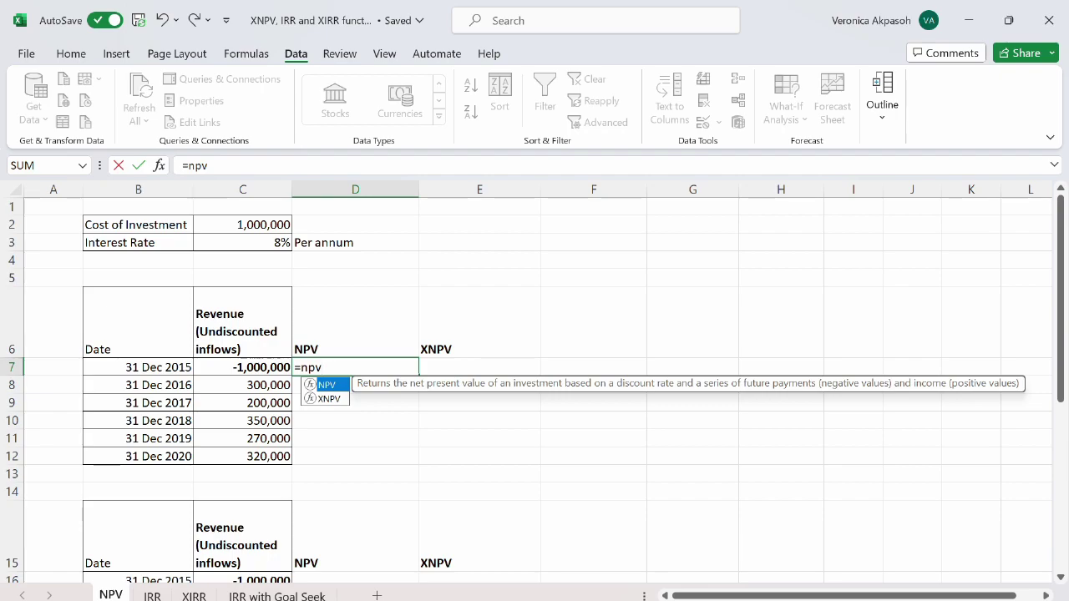
{"action": "type", "text": "("}
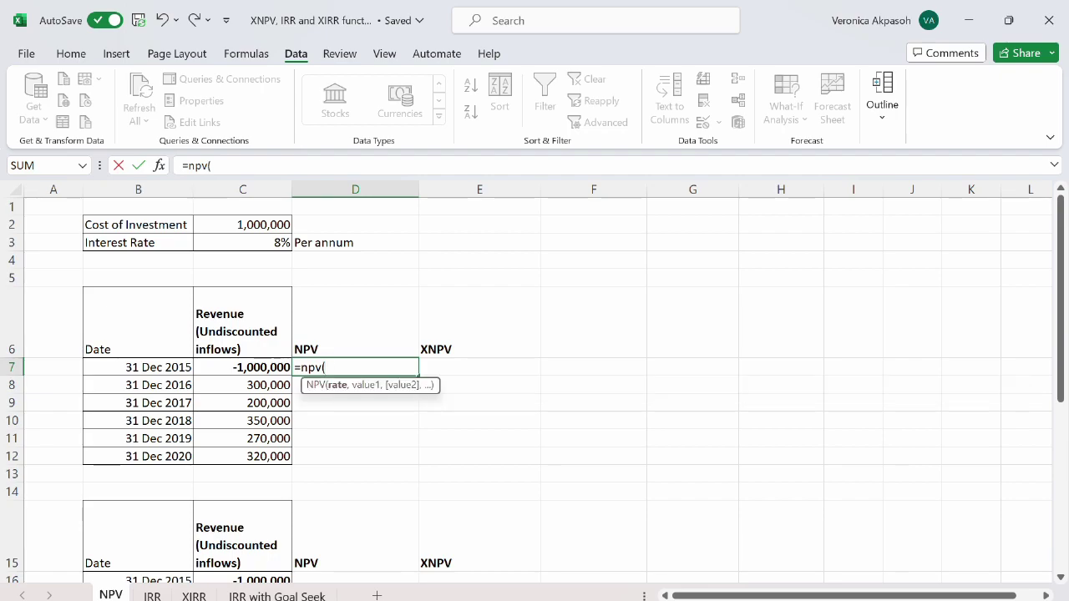
{"action": "left_click", "coordinate": [276, 243]}
{"action": "type", "text": ","}
{"action": "left_click_drag", "start_coordinate": [259, 383], "coordinate": [262, 467]}
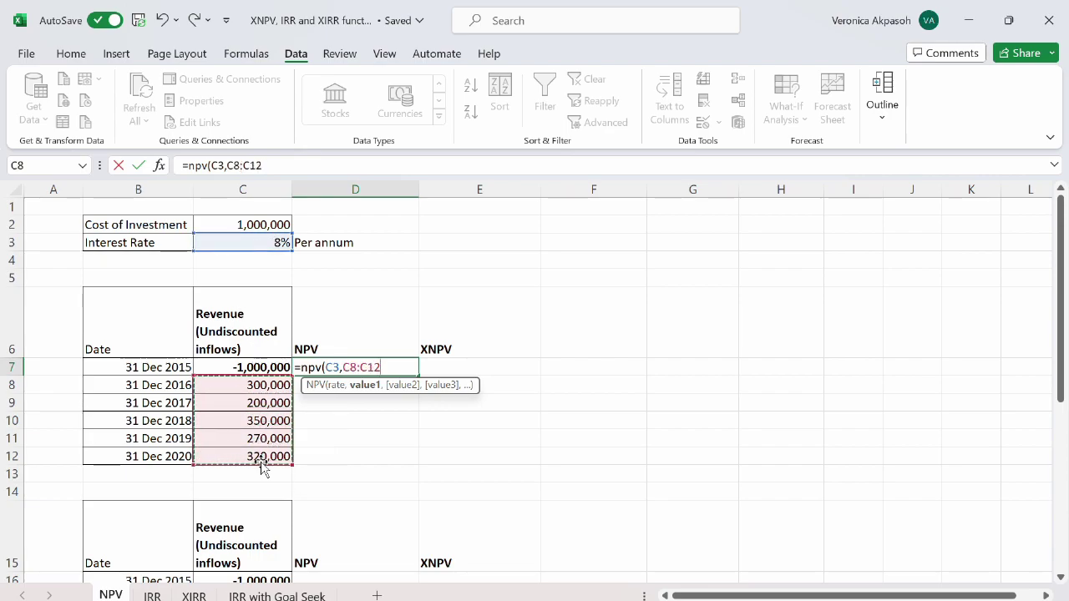
{"action": "type", "text": ")"}
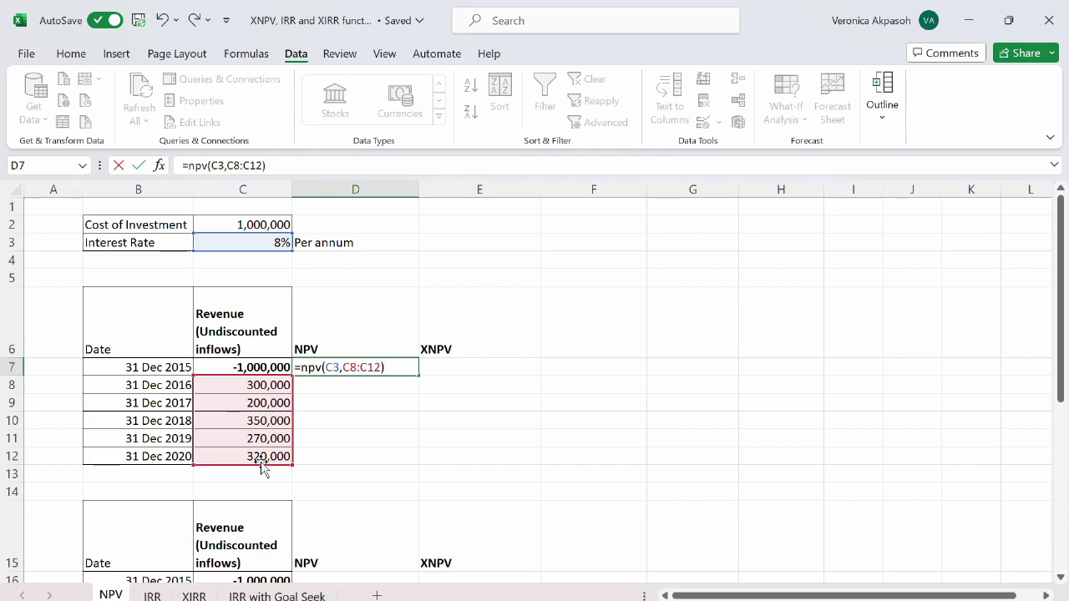
{"action": "type", "text": "+"}
{"action": "left_click", "coordinate": [266, 370]}
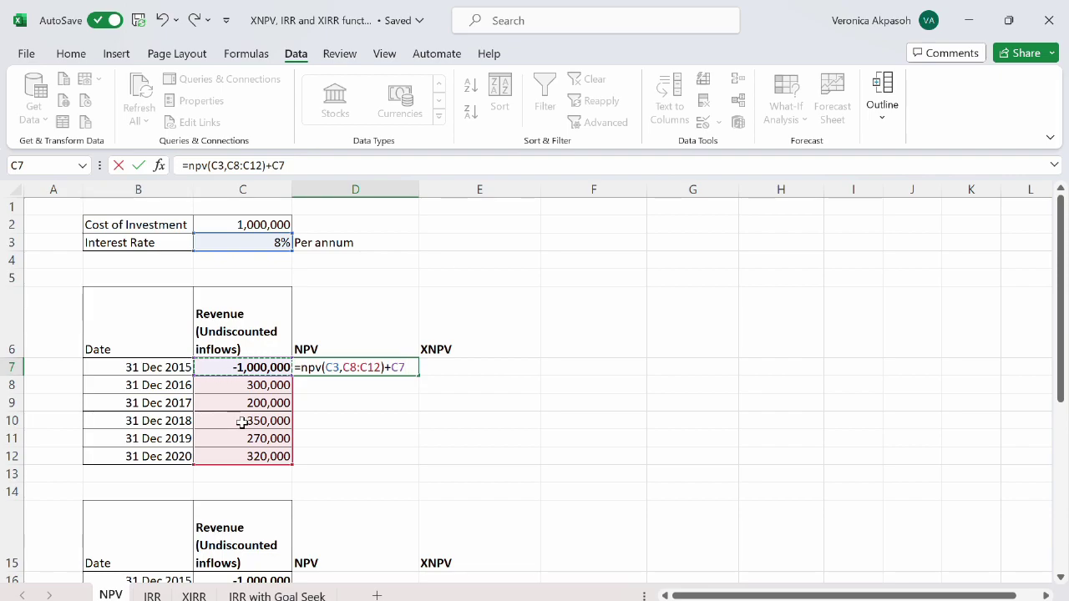
{"action": "key", "text": "Return"}
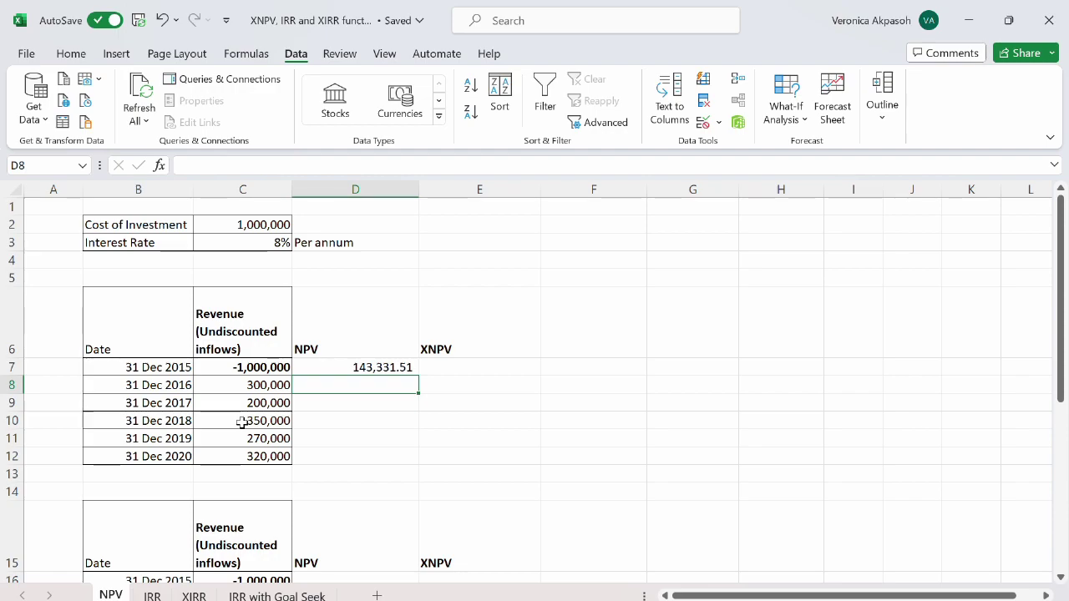
{"action": "left_click", "coordinate": [366, 365]}
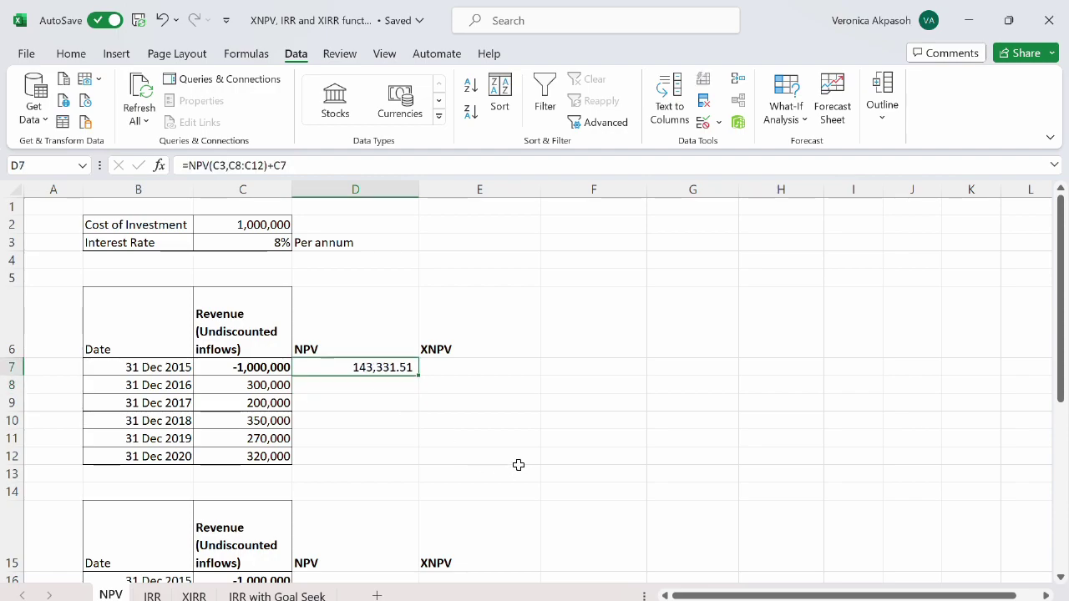
Step: Calculate the first table's XNPV in E7 with the formula =XNPV(C3,C7:C12,B7:B12)
{"action": "left_click", "coordinate": [482, 374]}
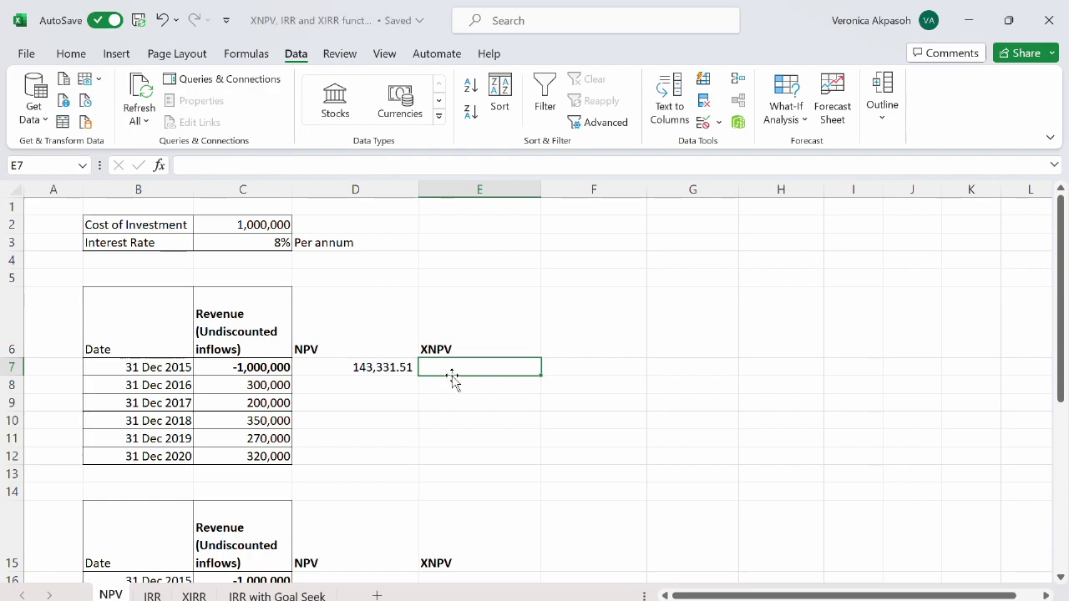
{"action": "type", "text": "="}
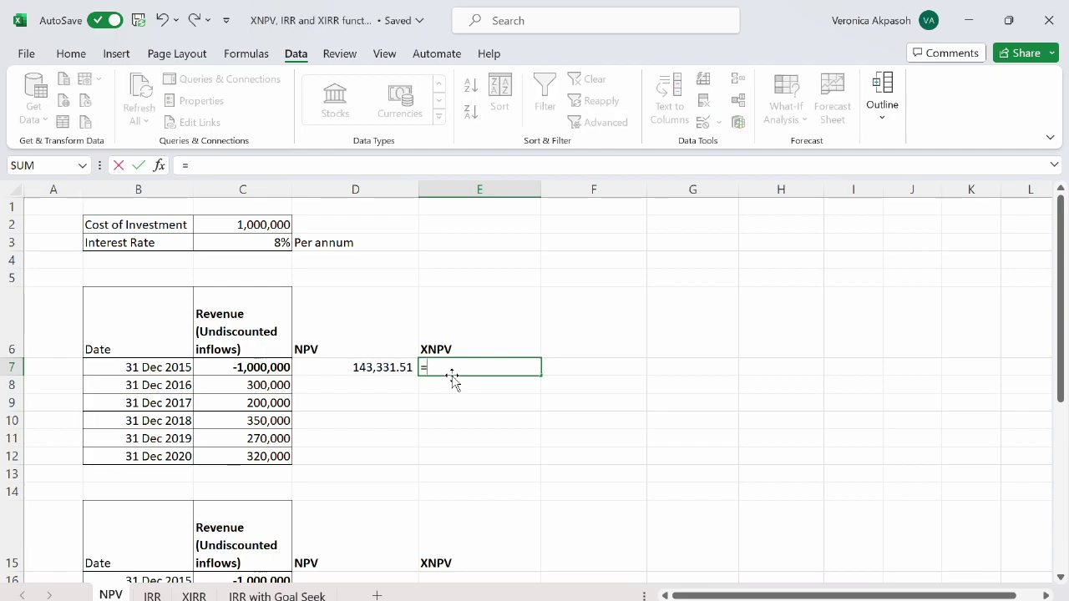
{"action": "type", "text": "xnpv("}
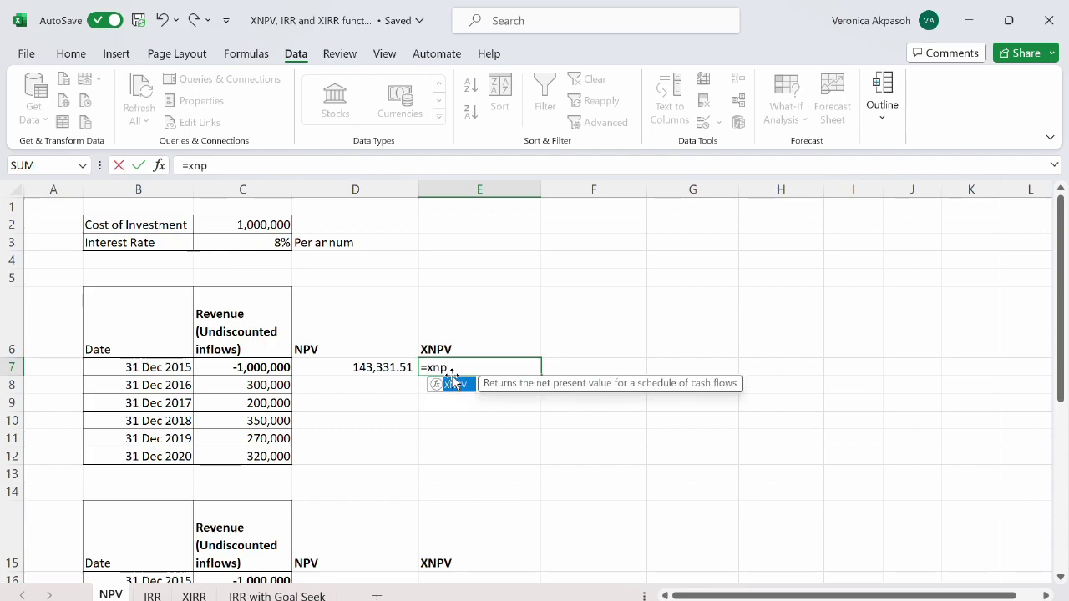
{"action": "left_click", "coordinate": [278, 246]}
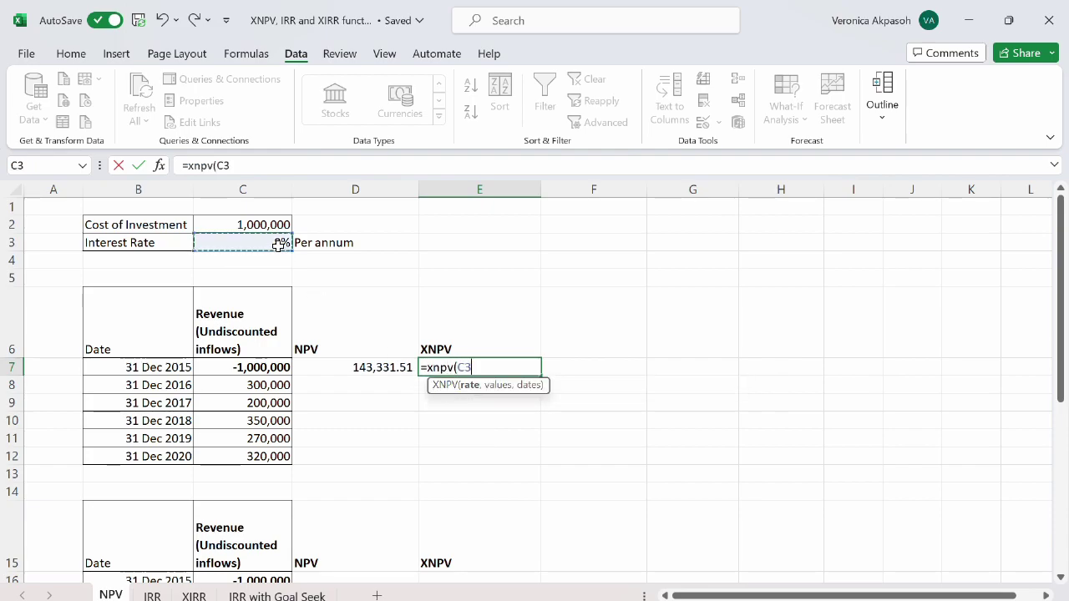
{"action": "type", "text": ","}
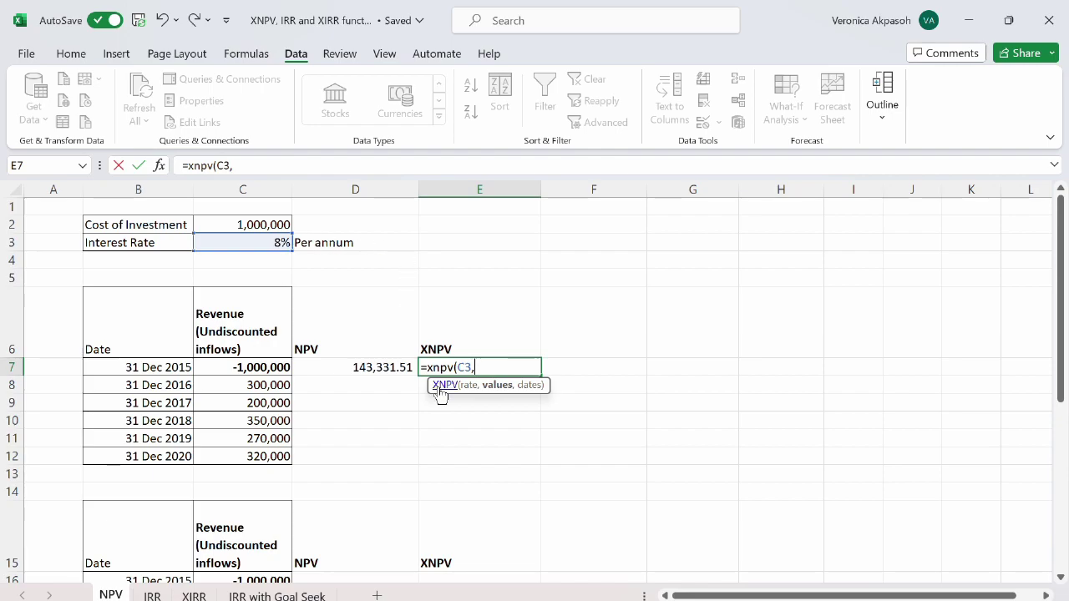
{"action": "left_click_drag", "start_coordinate": [246, 368], "coordinate": [251, 457]}
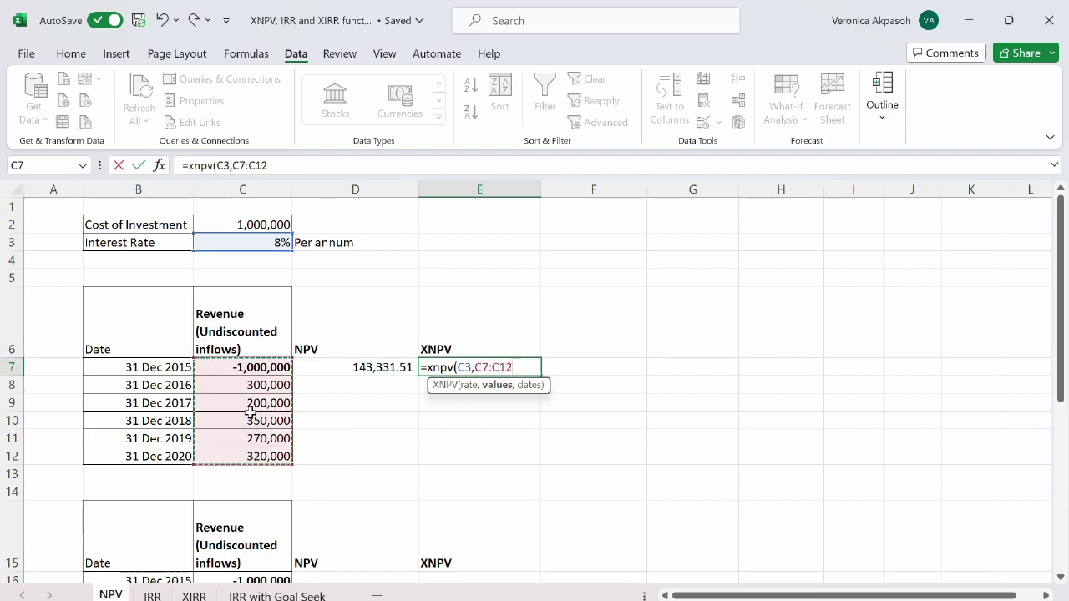
{"action": "type", "text": ","}
{"action": "left_click_drag", "start_coordinate": [153, 368], "coordinate": [150, 457]}
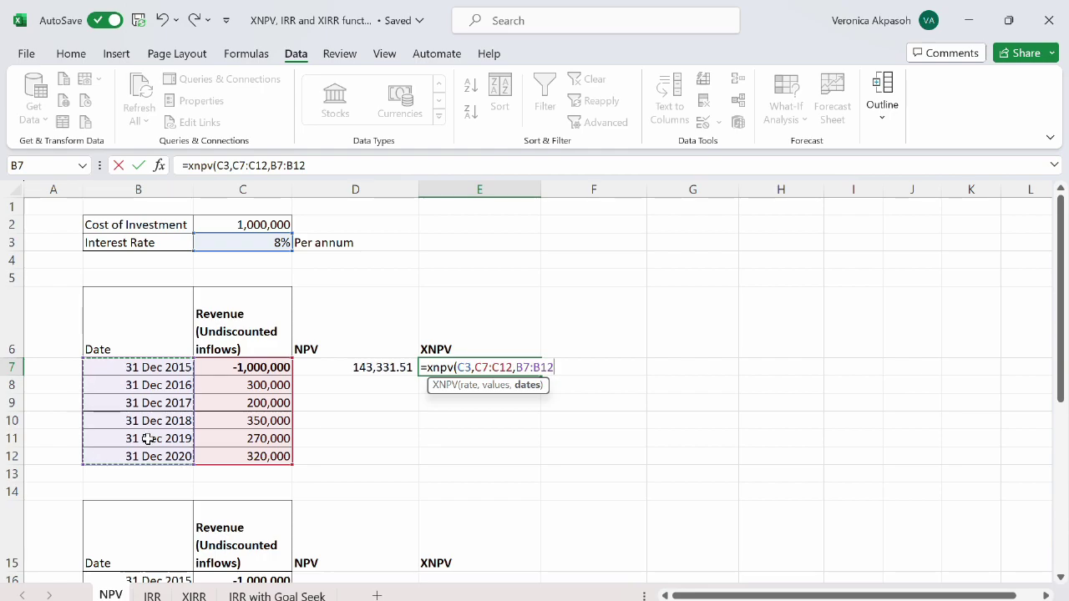
{"action": "type", "text": ")"}
{"action": "key", "text": "Return"}
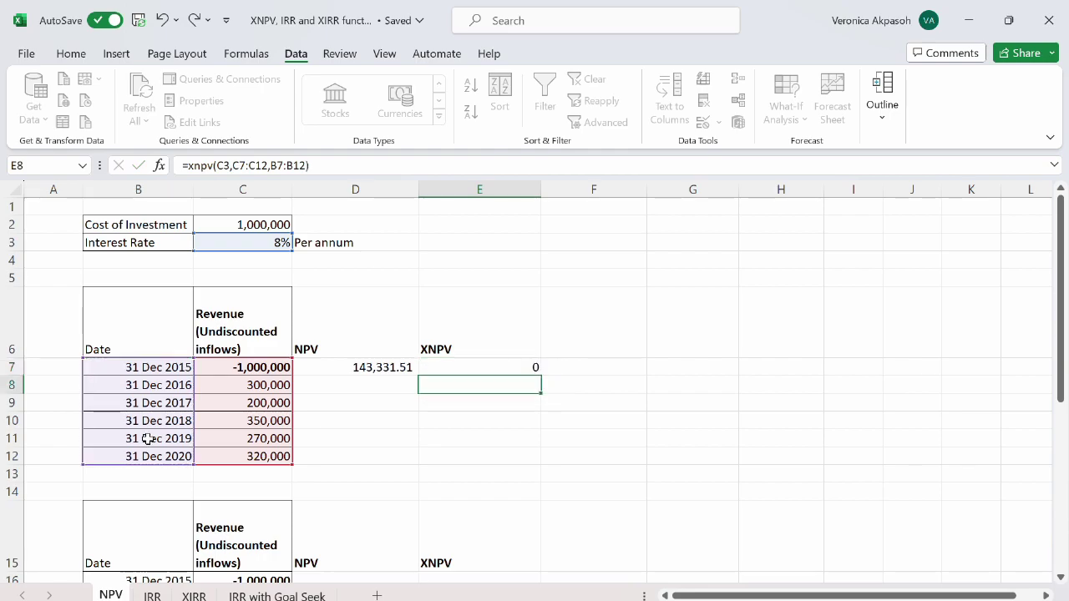
Step: Compare the NPV and XNPV results in D7 and E7, and examine the cash-flow dates in the first and second tables
{"action": "left_click", "coordinate": [407, 368]}
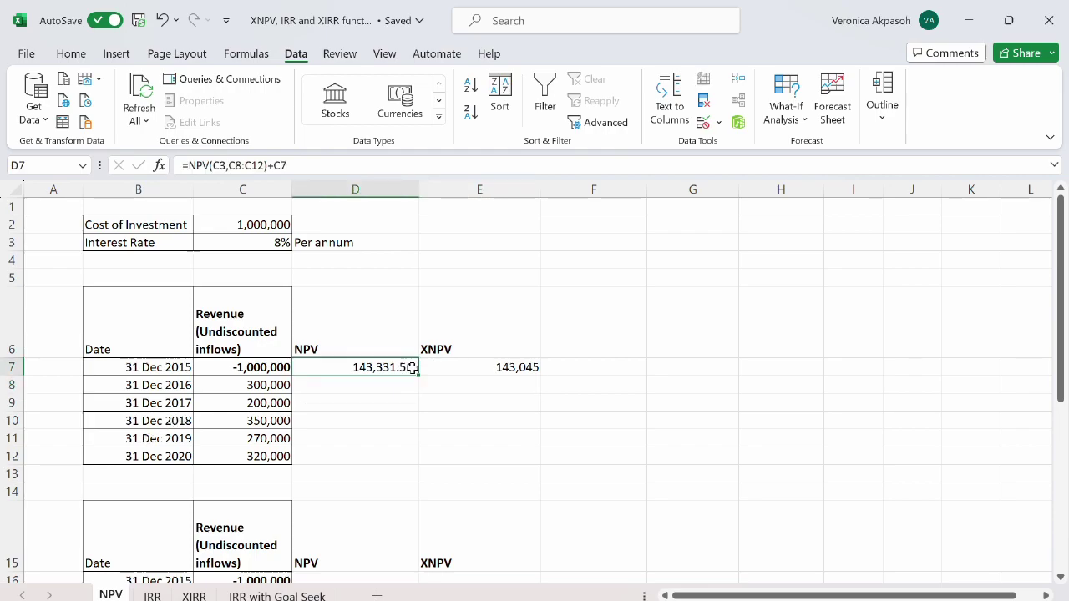
{"action": "left_click", "coordinate": [446, 369]}
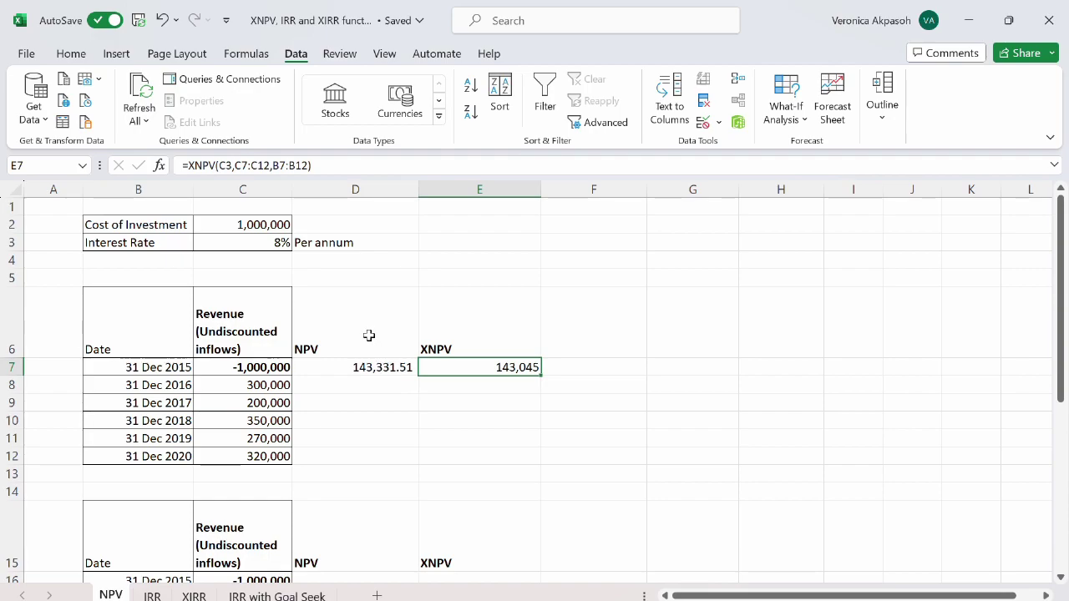
{"action": "left_click", "coordinate": [443, 348]}
{"action": "left_click", "coordinate": [434, 375]}
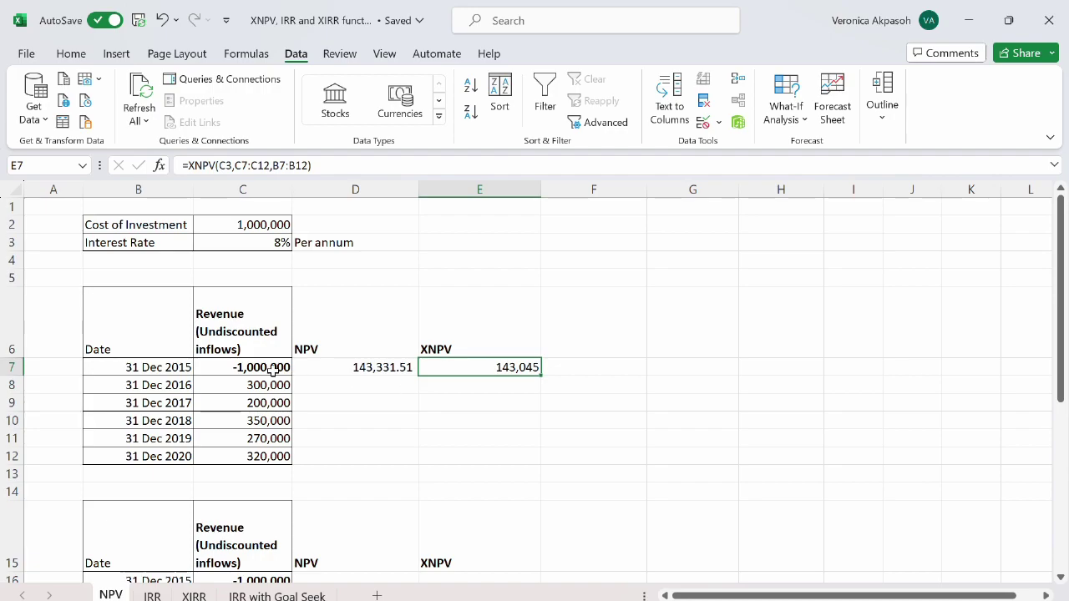
{"action": "left_click_drag", "start_coordinate": [267, 371], "coordinate": [260, 440]}
{"action": "left_click", "coordinate": [163, 406]}
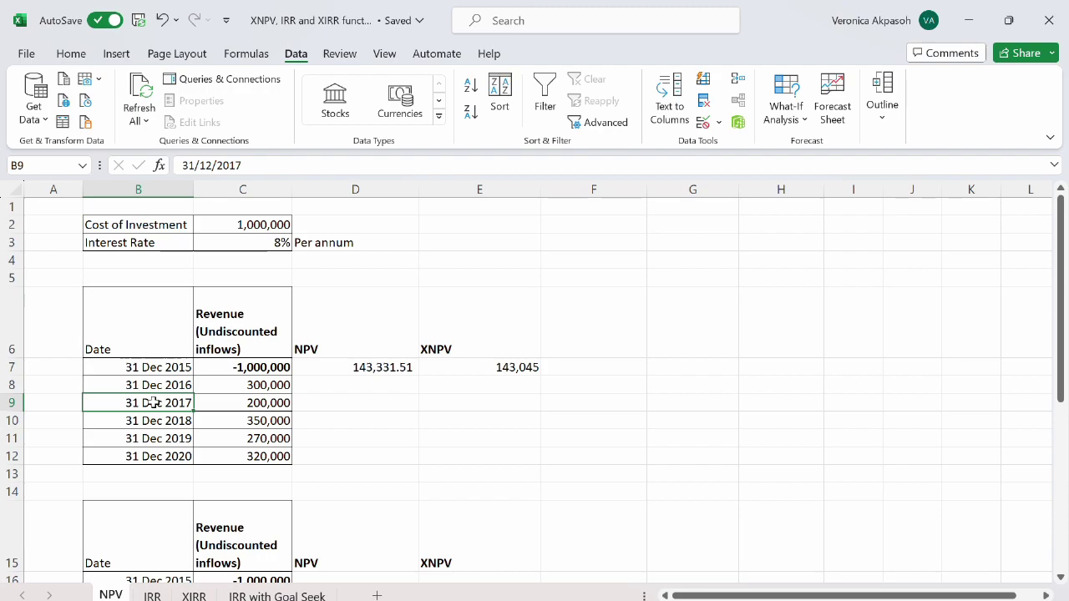
{"action": "left_click", "coordinate": [165, 385]}
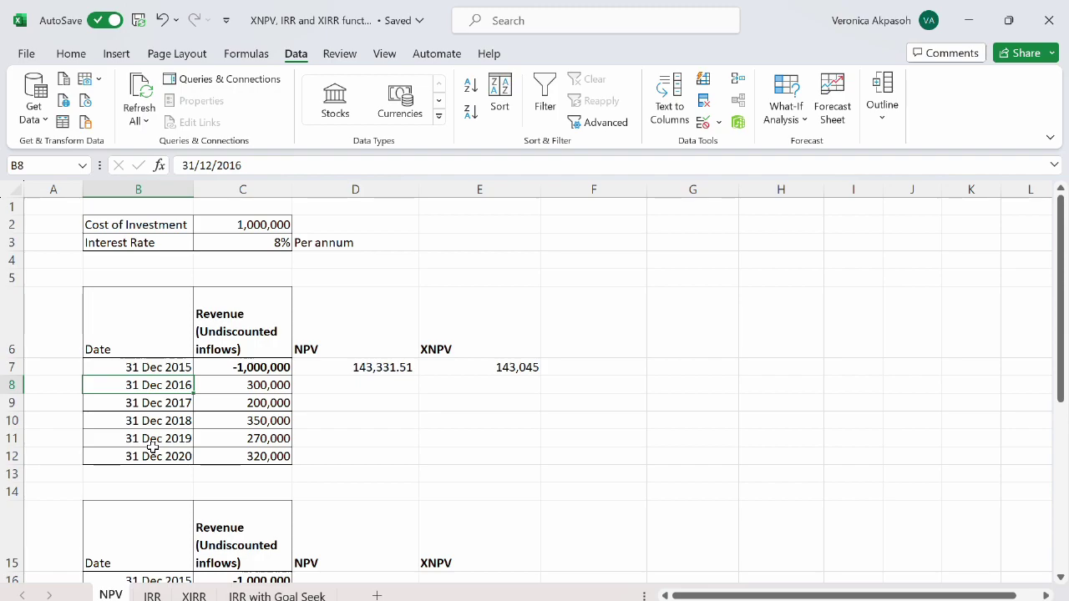
{"action": "left_click", "coordinate": [167, 403]}
{"action": "left_click", "coordinate": [167, 386]}
{"action": "left_click", "coordinate": [159, 405]}
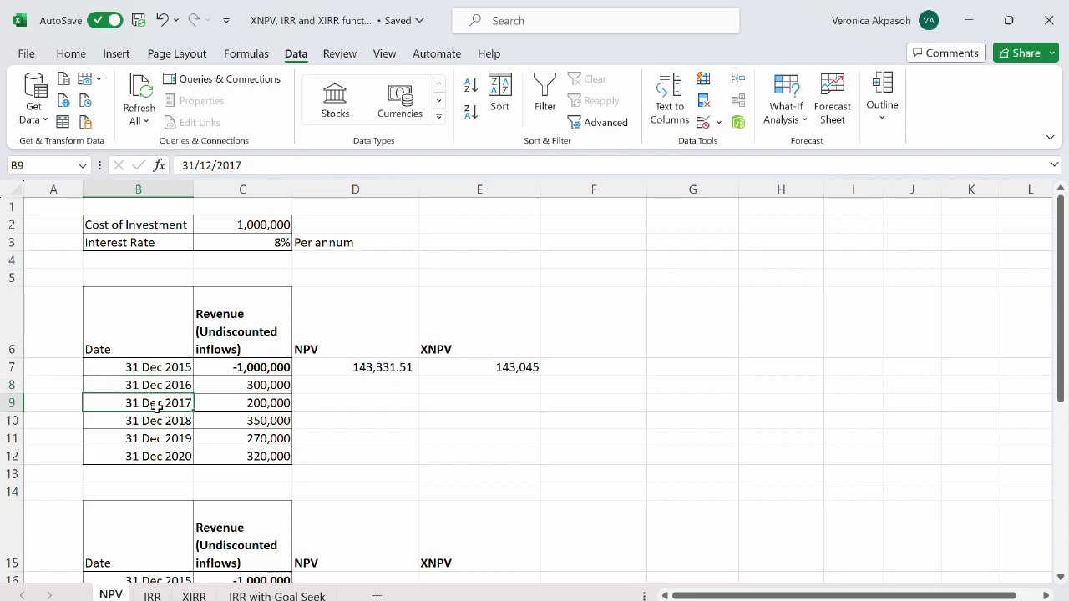
{"action": "left_click", "coordinate": [152, 421]}
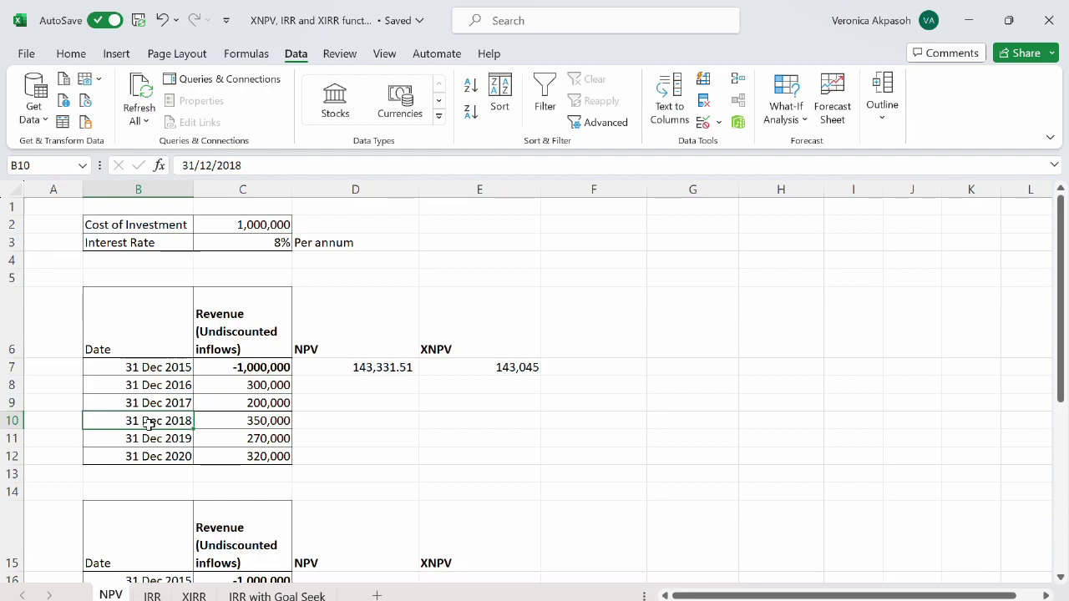
{"action": "scroll", "coordinate": [148, 424], "scroll_direction": "down", "scroll_amount": 3}
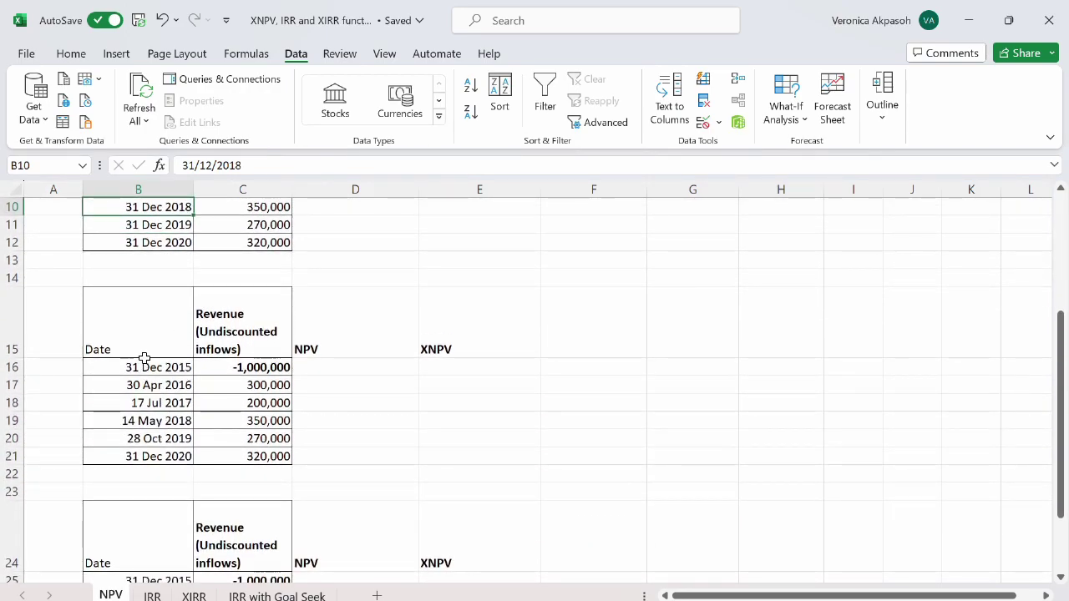
{"action": "left_click", "coordinate": [142, 369]}
{"action": "left_click", "coordinate": [151, 386]}
{"action": "left_click", "coordinate": [152, 408]}
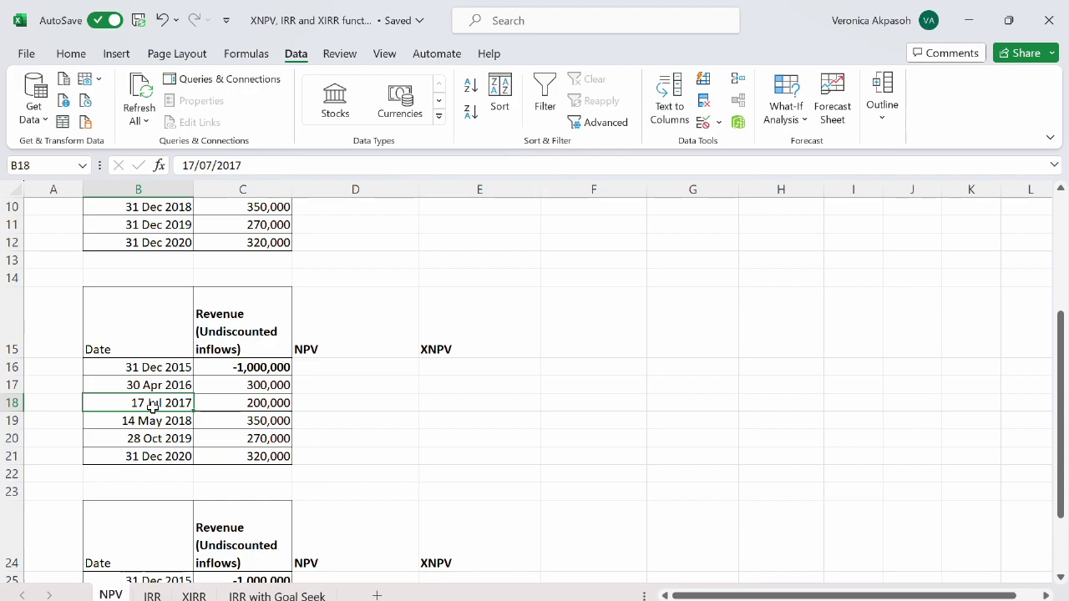
Step: Calculate the second table's net present value in D16 with the formula =NPV(C3,C17:C21)+C16
{"action": "left_click", "coordinate": [333, 373]}
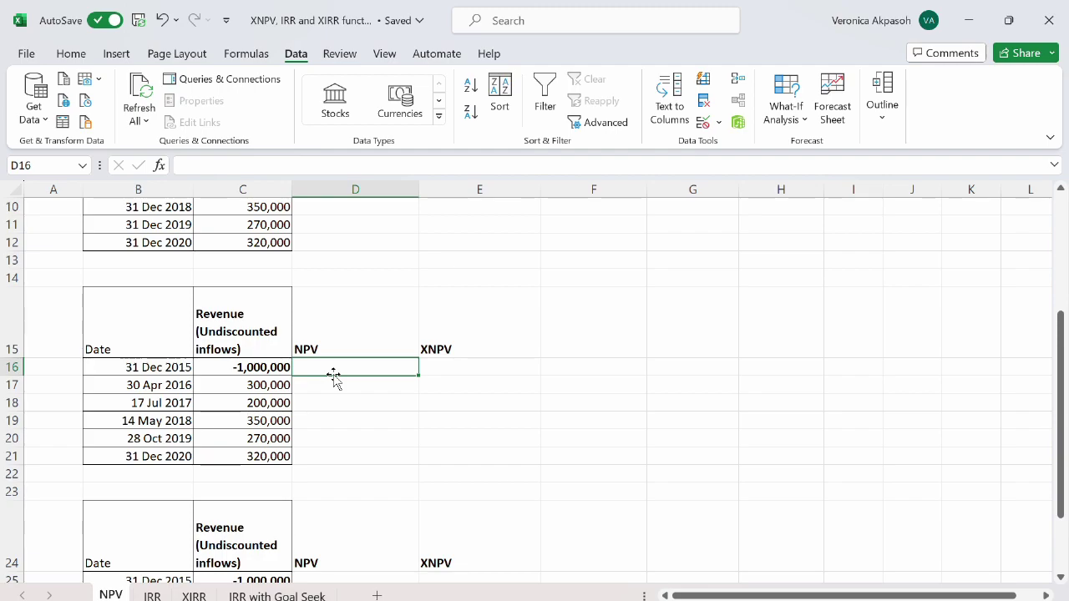
{"action": "type", "text": "="}
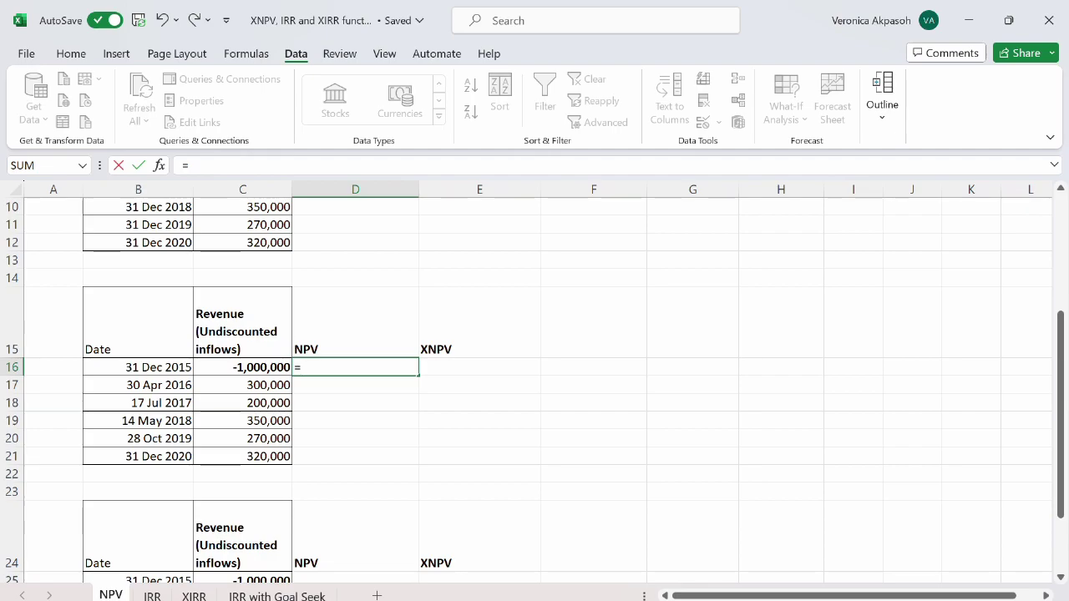
{"action": "type", "text": "npv"}
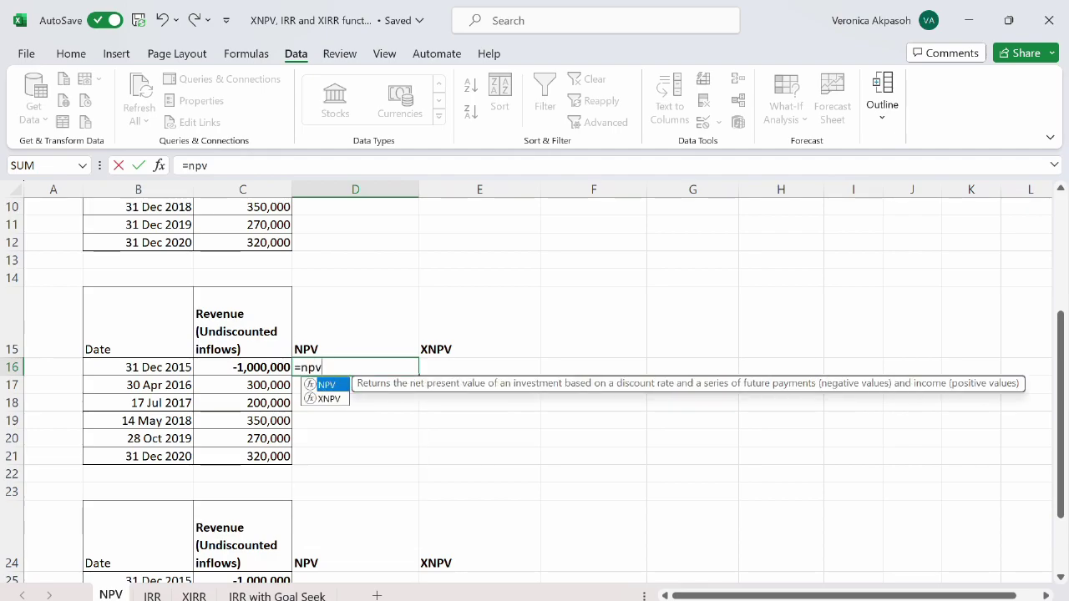
{"action": "type", "text": "("}
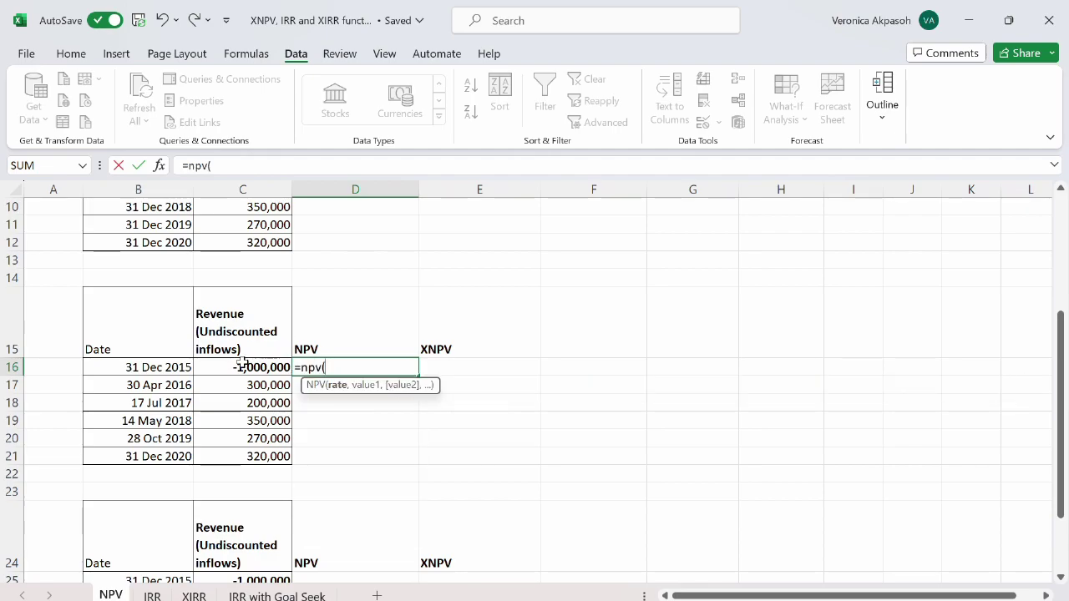
{"action": "scroll", "coordinate": [245, 367], "scroll_direction": "up", "scroll_amount": 3}
{"action": "left_click", "coordinate": [278, 243]}
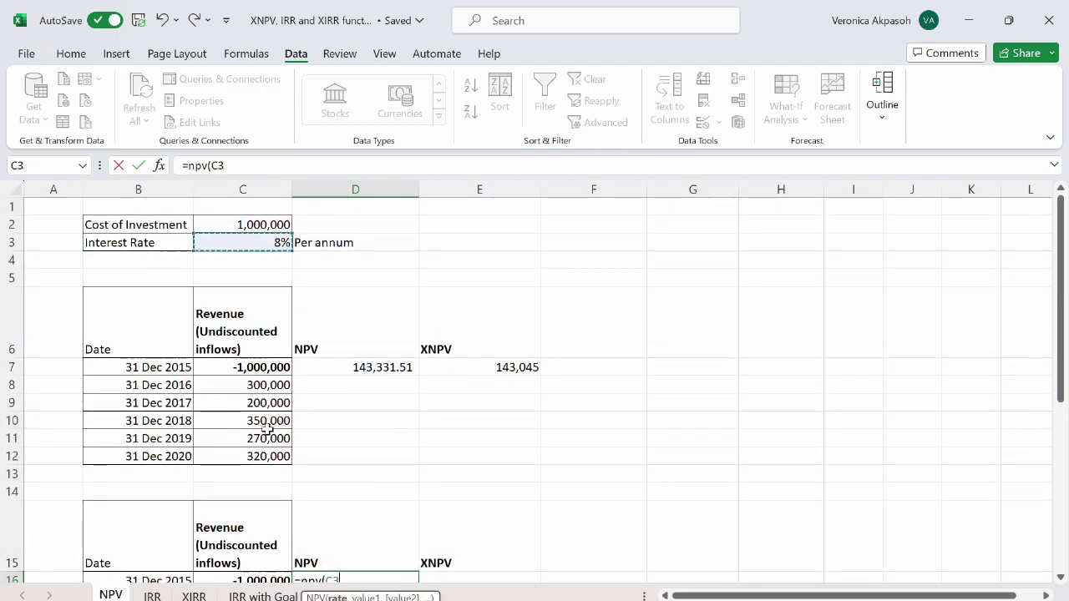
{"action": "scroll", "coordinate": [310, 420], "scroll_direction": "down", "scroll_amount": 2}
{"action": "type", "text": ","}
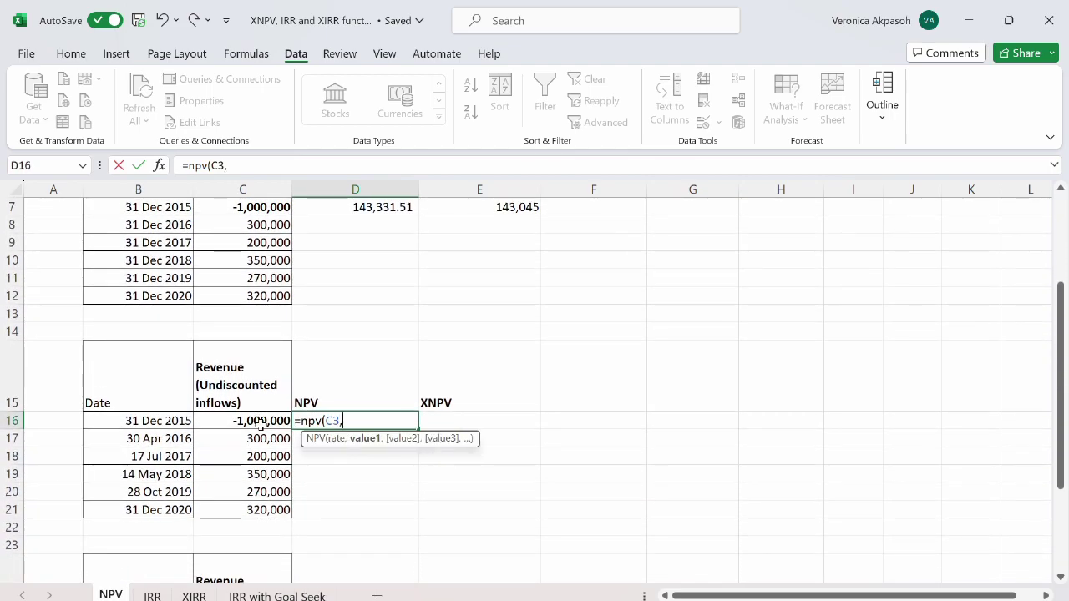
{"action": "left_click_drag", "start_coordinate": [243, 439], "coordinate": [249, 510]}
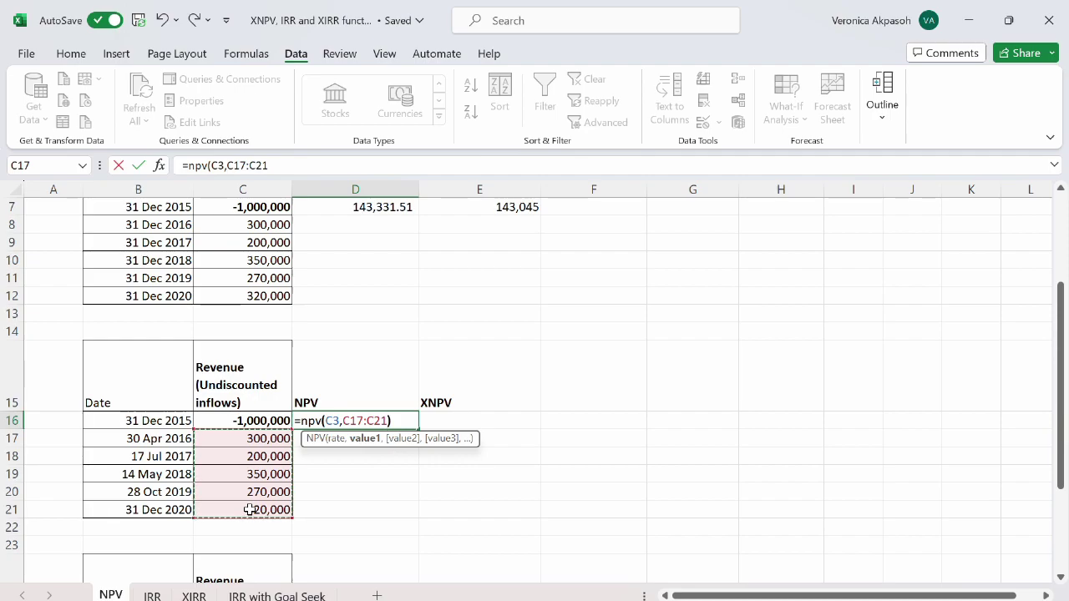
{"action": "type", "text": ")+"}
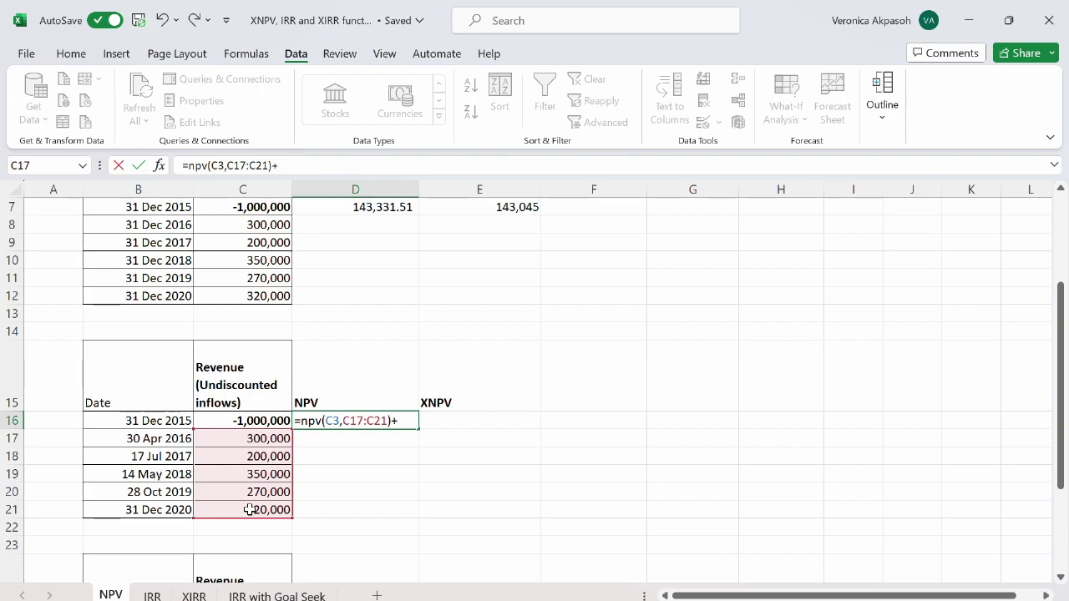
{"action": "left_click", "coordinate": [260, 420]}
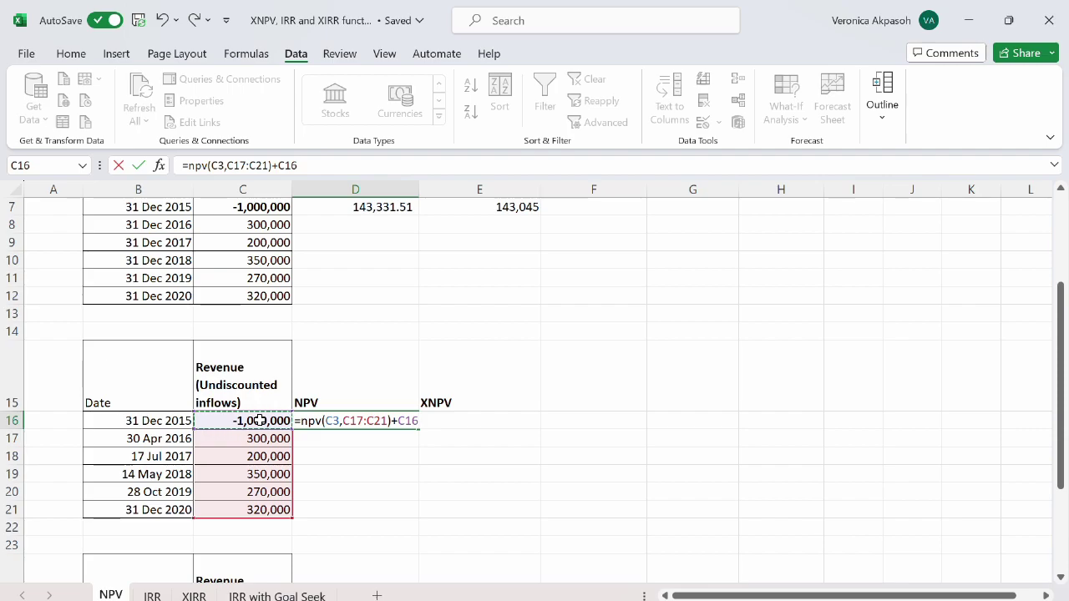
{"action": "key", "text": "Return"}
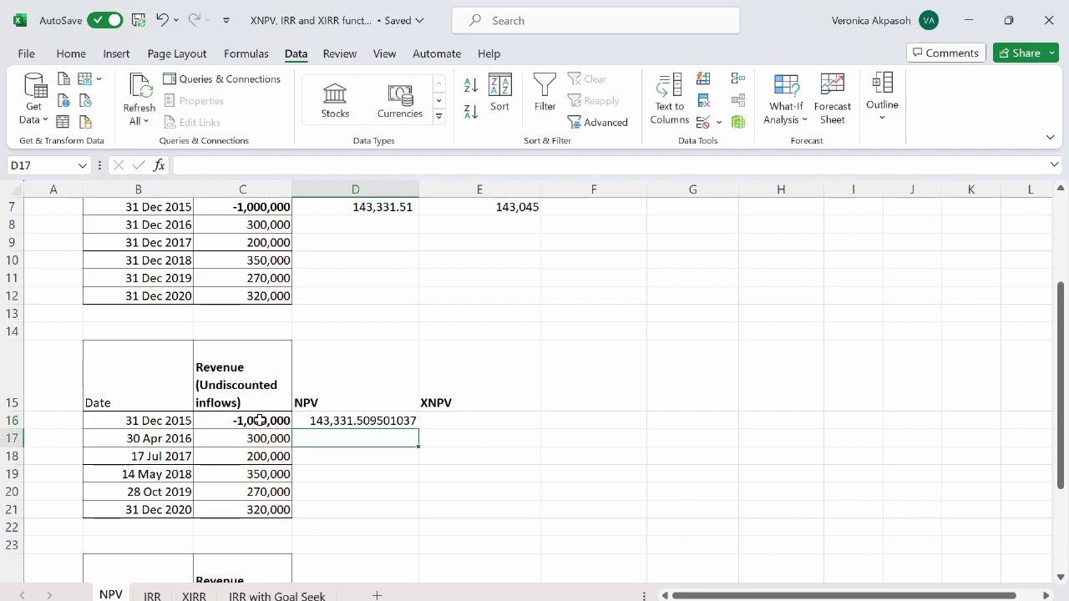
Step: Compare the NPV results and formulas in D16 and D7, and review the first table's dates in B7:B12
{"action": "left_click", "coordinate": [333, 420]}
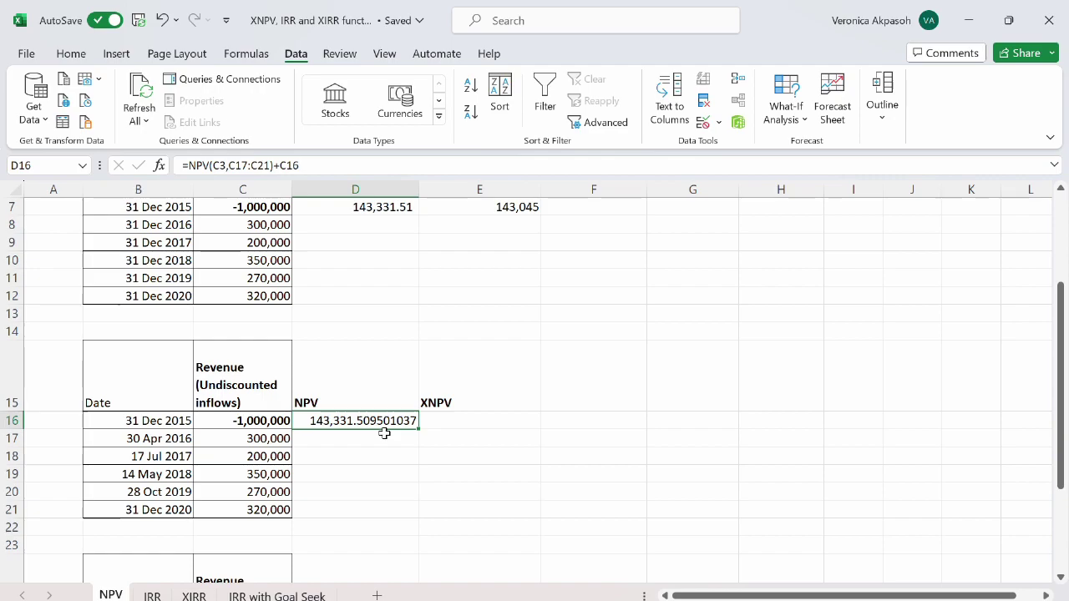
{"action": "left_click", "coordinate": [400, 211]}
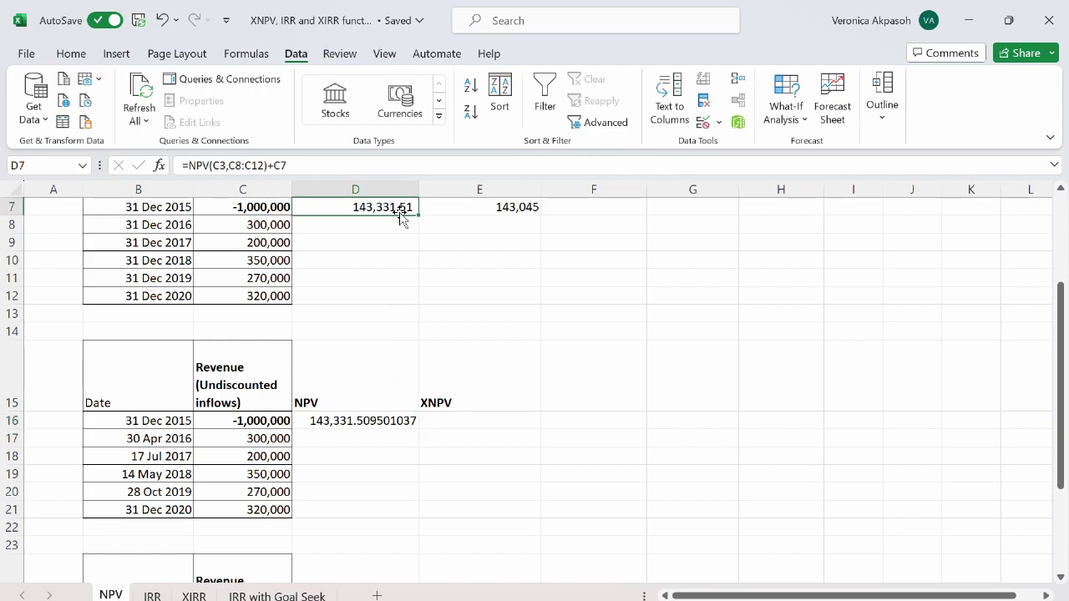
{"action": "scroll", "coordinate": [367, 353], "scroll_direction": "up", "scroll_amount": 2}
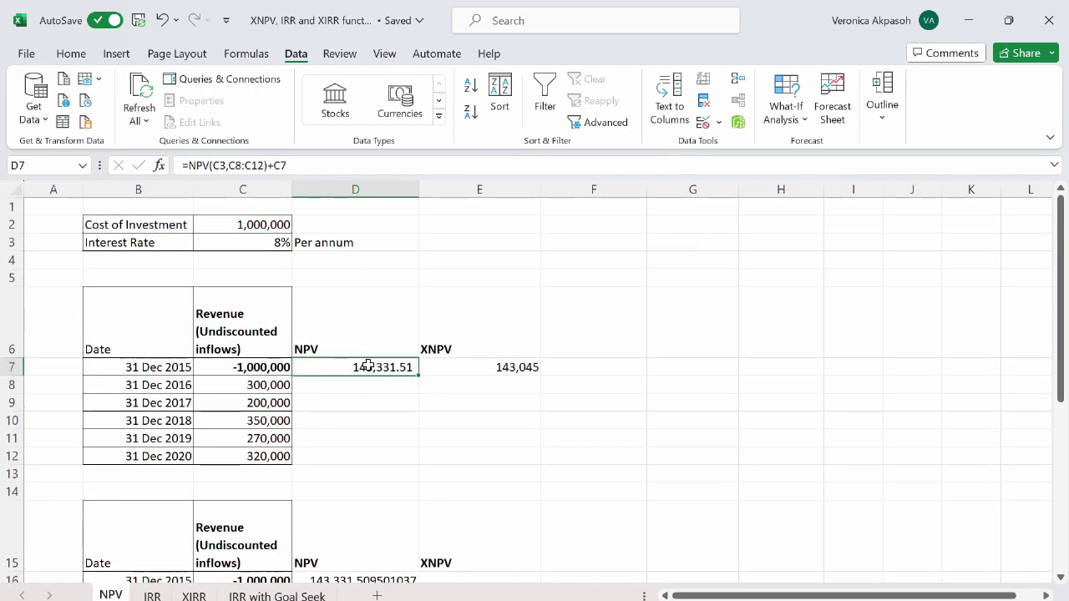
{"action": "scroll", "coordinate": [368, 365], "scroll_direction": "down", "scroll_amount": 2}
{"action": "left_click_drag", "start_coordinate": [179, 266], "coordinate": [171, 344]}
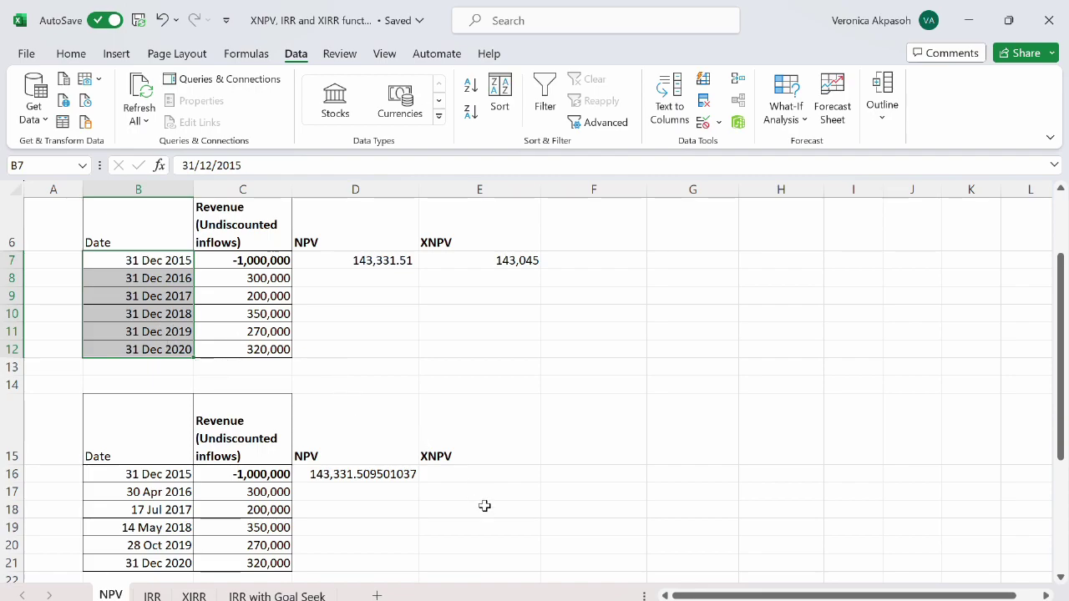
Step: Calculate the second table's XNPV in E16 with the formula =XNPV(C3,C16:C21,B16:B21)
{"action": "left_click", "coordinate": [492, 474]}
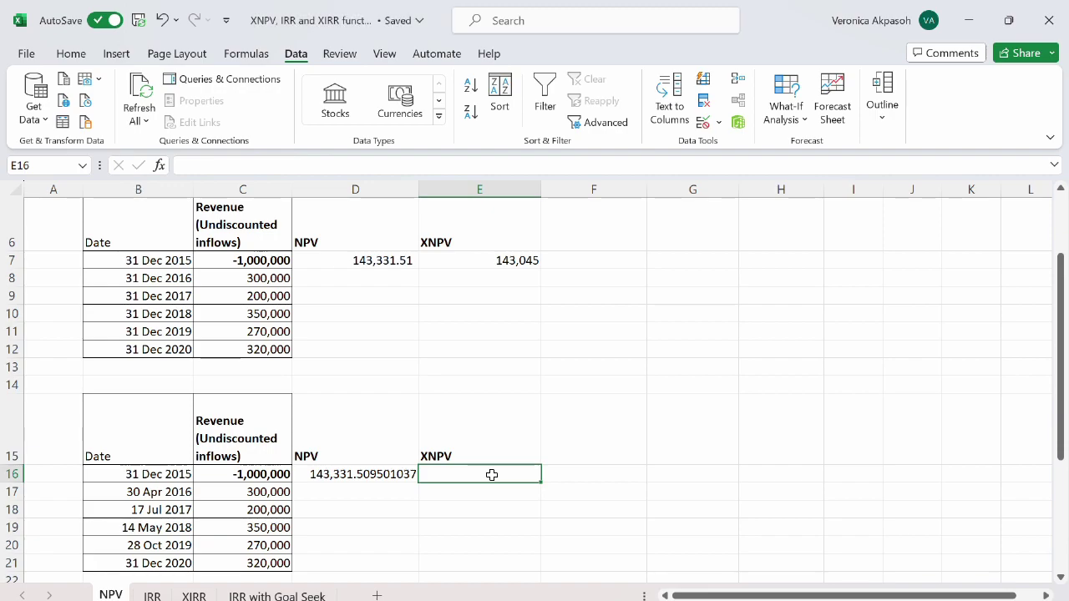
{"action": "scroll", "coordinate": [488, 473], "scroll_direction": "down", "scroll_amount": 1}
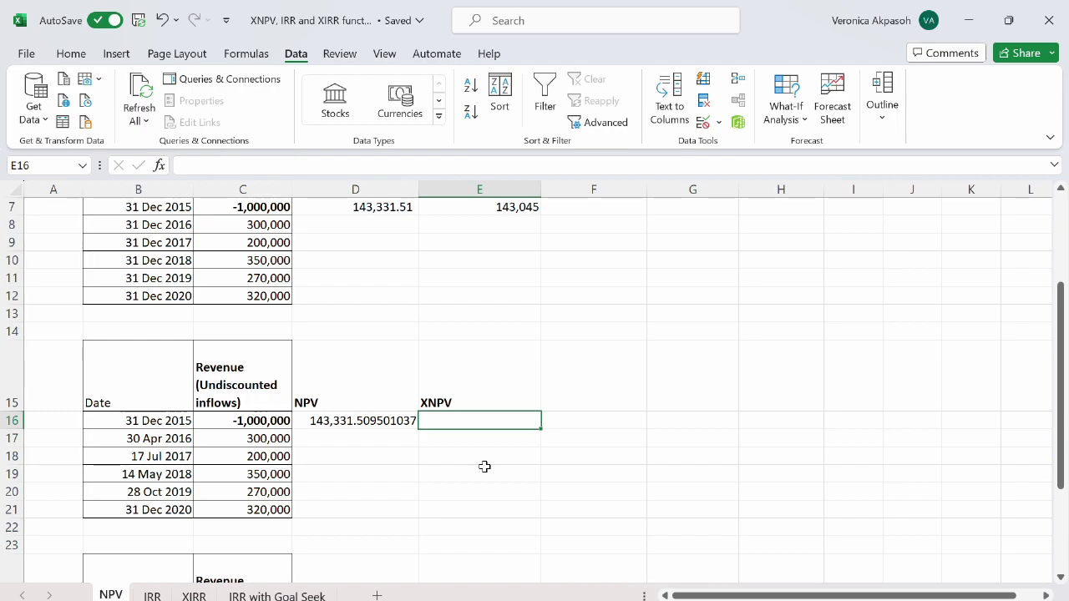
{"action": "type", "text": "="}
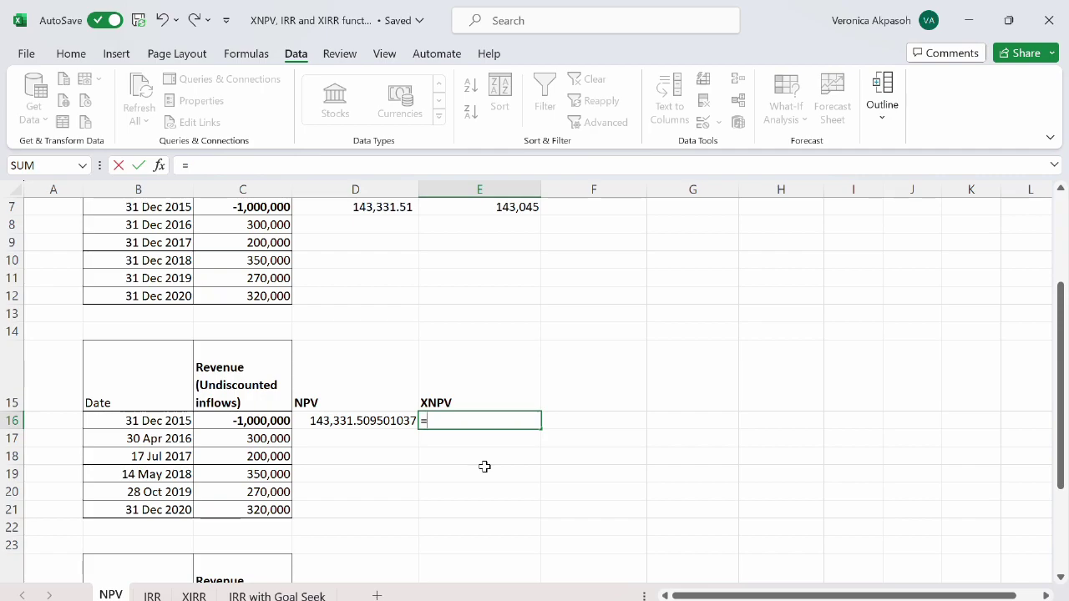
{"action": "type", "text": "xn"}
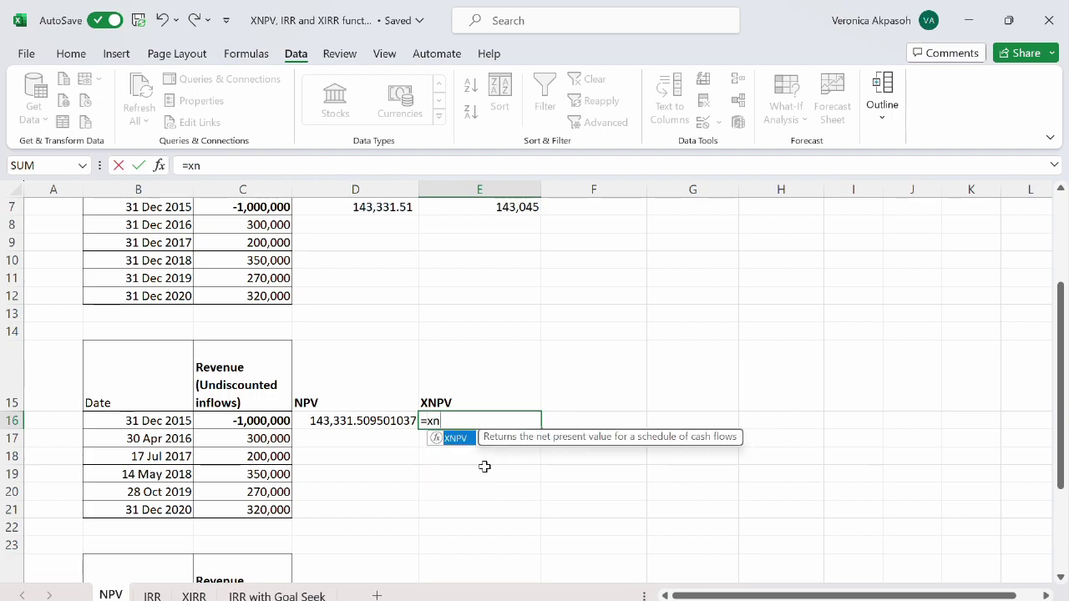
{"action": "type", "text": "pv("}
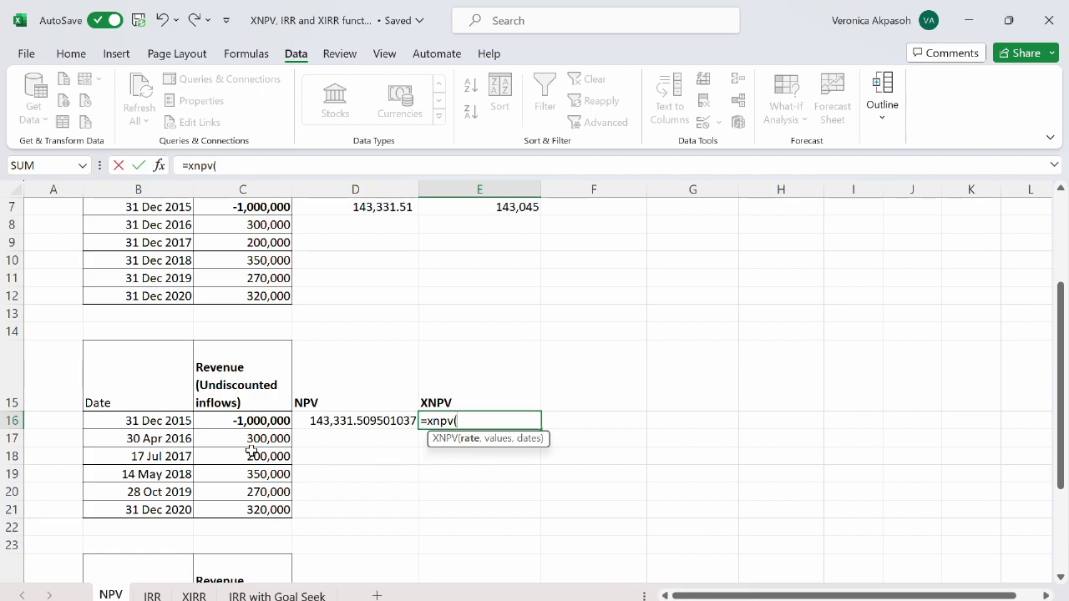
{"action": "scroll", "coordinate": [215, 460], "scroll_direction": "up", "scroll_amount": 2}
{"action": "left_click", "coordinate": [245, 241]}
{"action": "scroll", "coordinate": [349, 453], "scroll_direction": "down", "scroll_amount": 1}
{"action": "scroll", "coordinate": [349, 453], "scroll_direction": "down", "scroll_amount": 2}
{"action": "type", "text": ","}
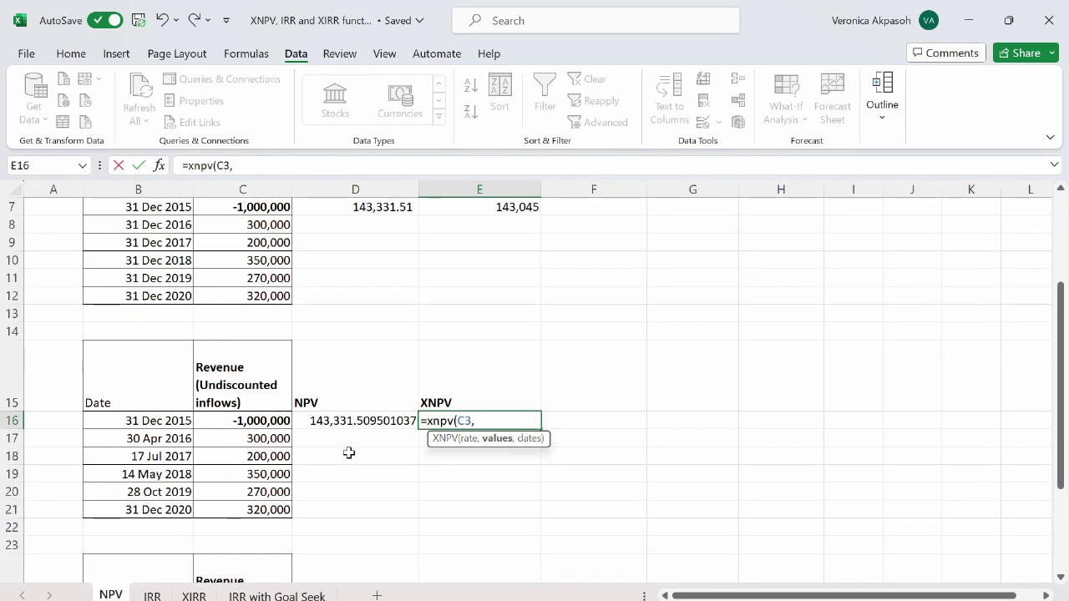
{"action": "left_click", "coordinate": [258, 420]}
{"action": "left_click_drag", "start_coordinate": [258, 420], "coordinate": [258, 508]}
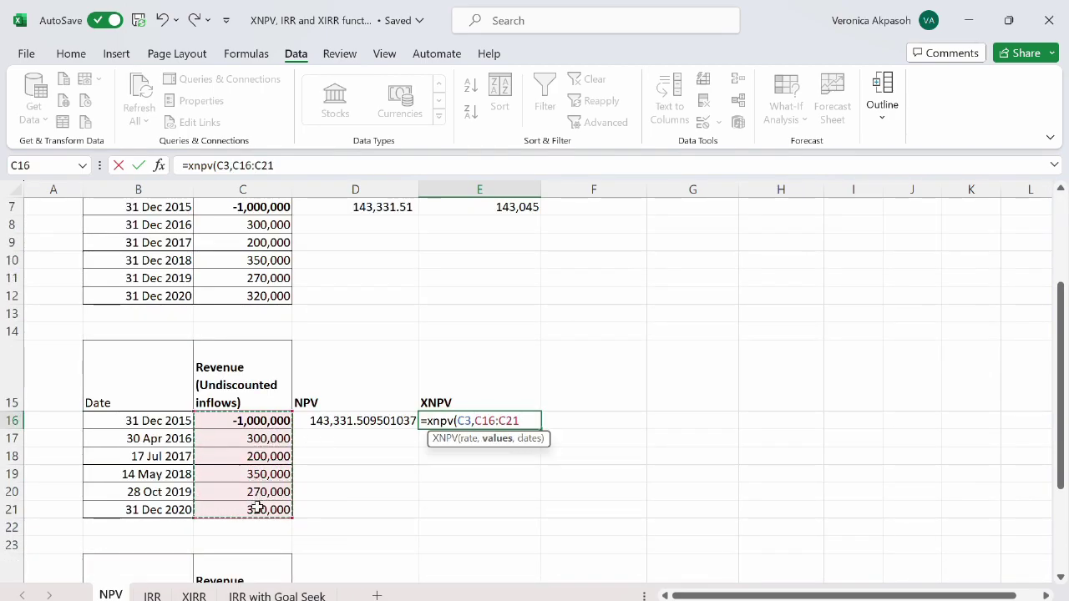
{"action": "type", "text": ","}
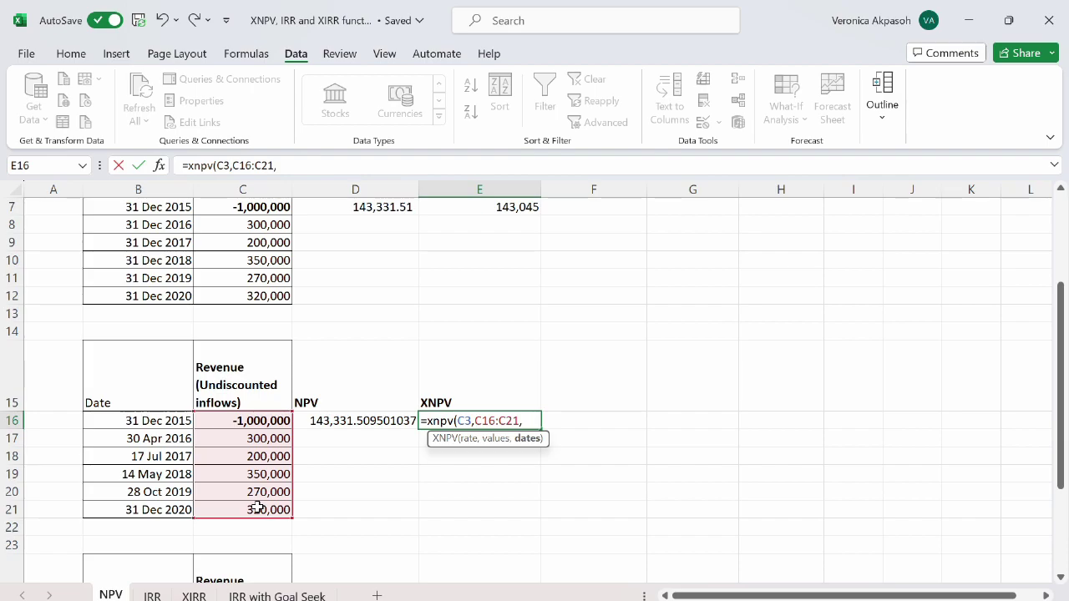
{"action": "left_click_drag", "start_coordinate": [167, 420], "coordinate": [155, 507]}
{"action": "type", "text": ")"}
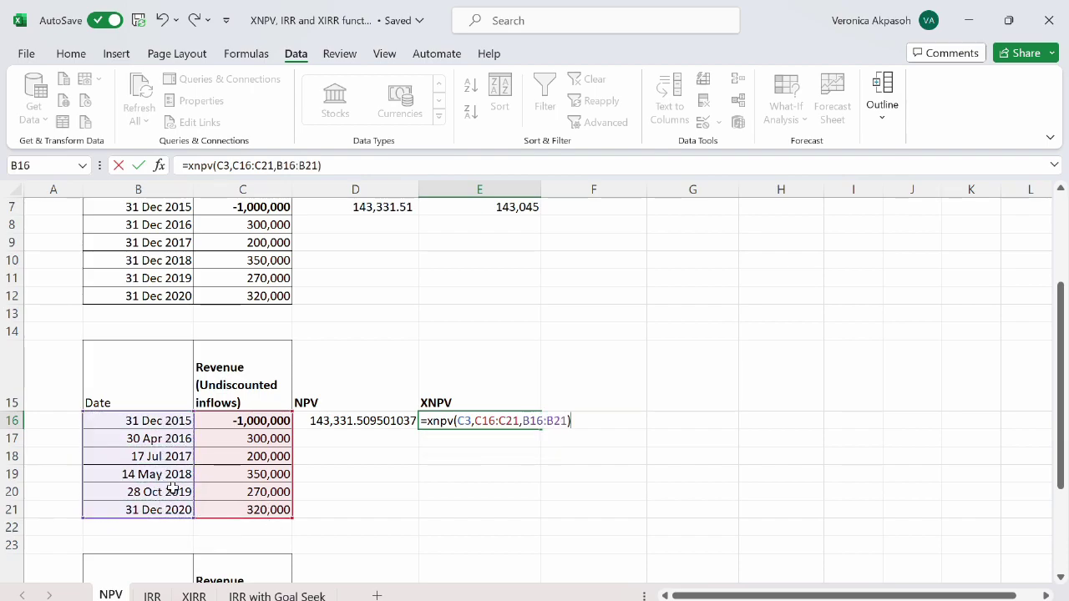
{"action": "key", "text": "Return"}
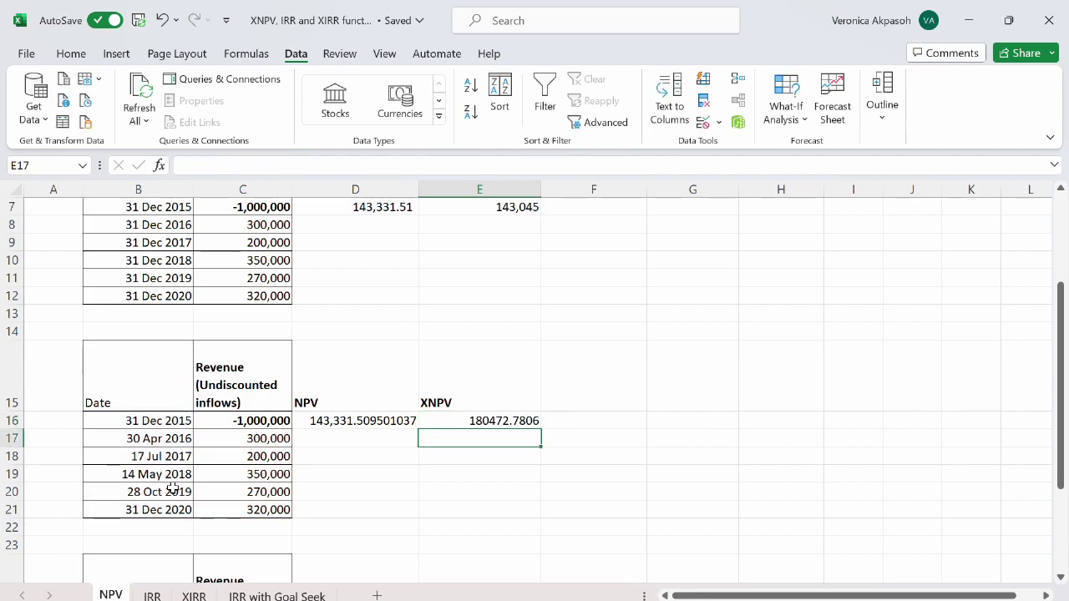
Step: Apply the comma number style to the second table's XNPV and NPV results in E16 and D16
{"action": "left_click", "coordinate": [472, 419]}
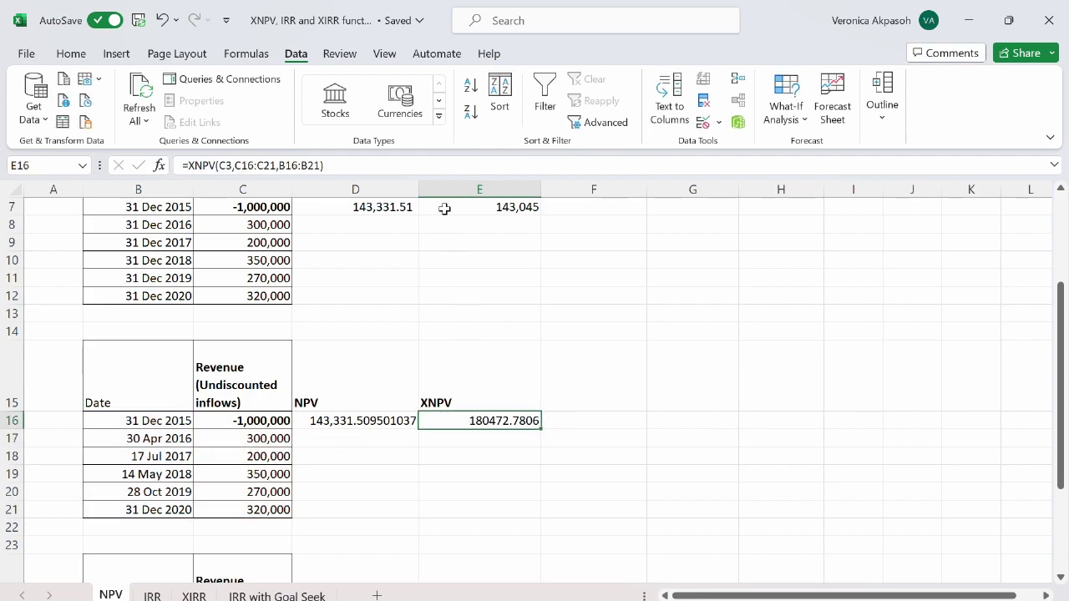
{"action": "left_click", "coordinate": [73, 55]}
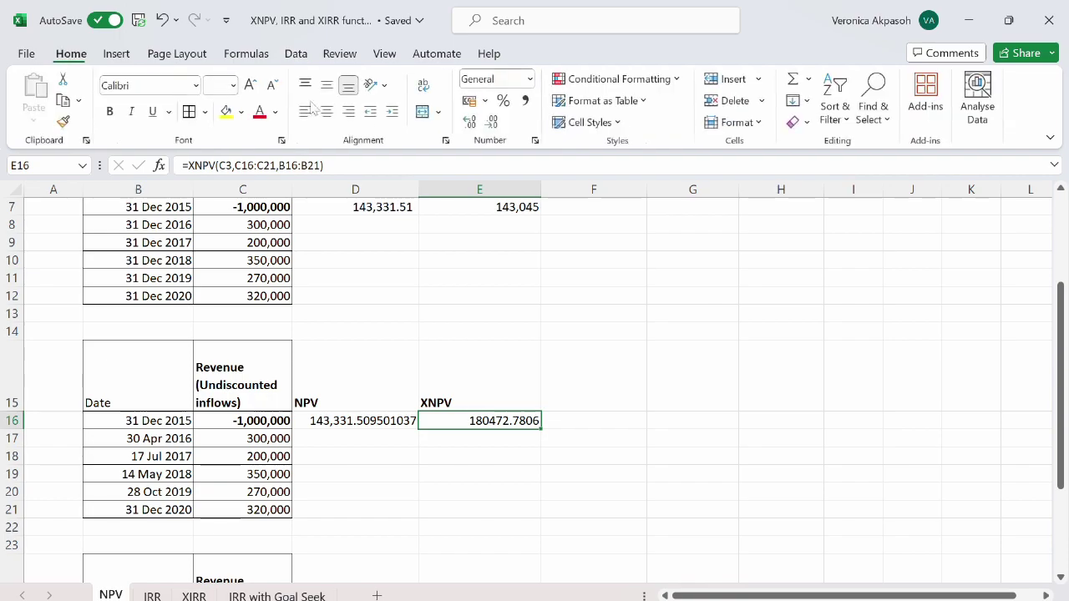
{"action": "left_click", "coordinate": [525, 100]}
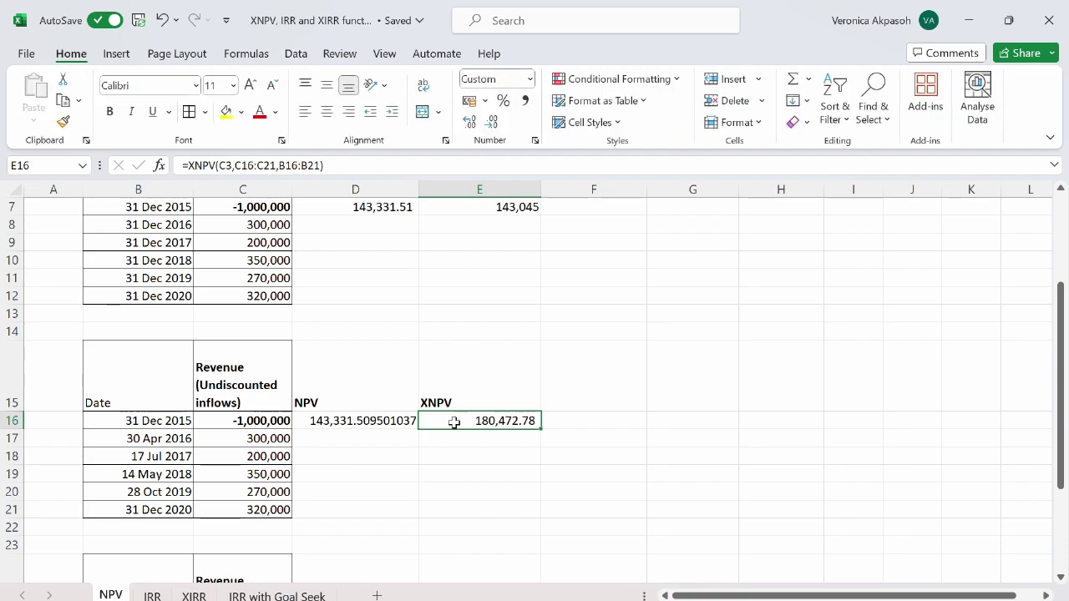
{"action": "left_click", "coordinate": [345, 419]}
{"action": "left_click", "coordinate": [525, 100]}
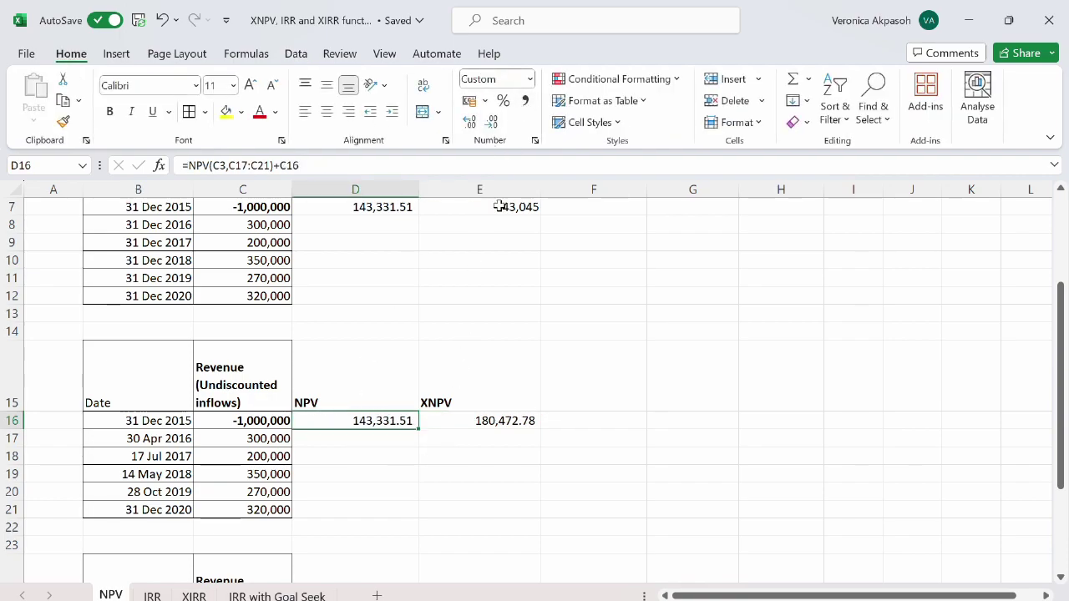
Step: Compare the second table's NPV in D16 with its XNPV in E16, and examine the irregular dates in B16:B21
{"action": "left_click", "coordinate": [460, 422]}
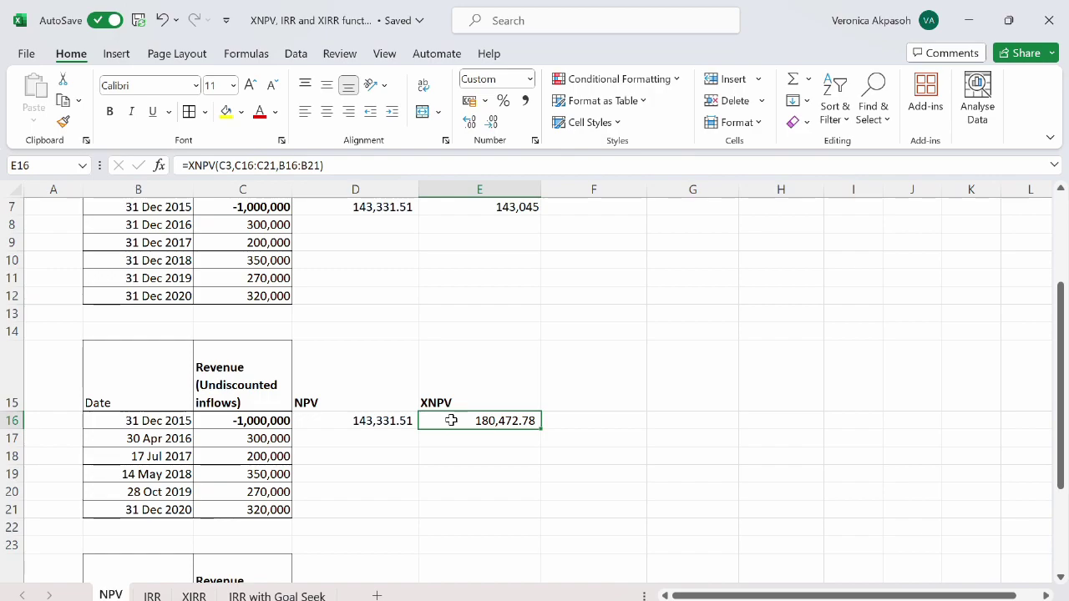
{"action": "left_click", "coordinate": [374, 419]}
{"action": "left_click", "coordinate": [452, 421]}
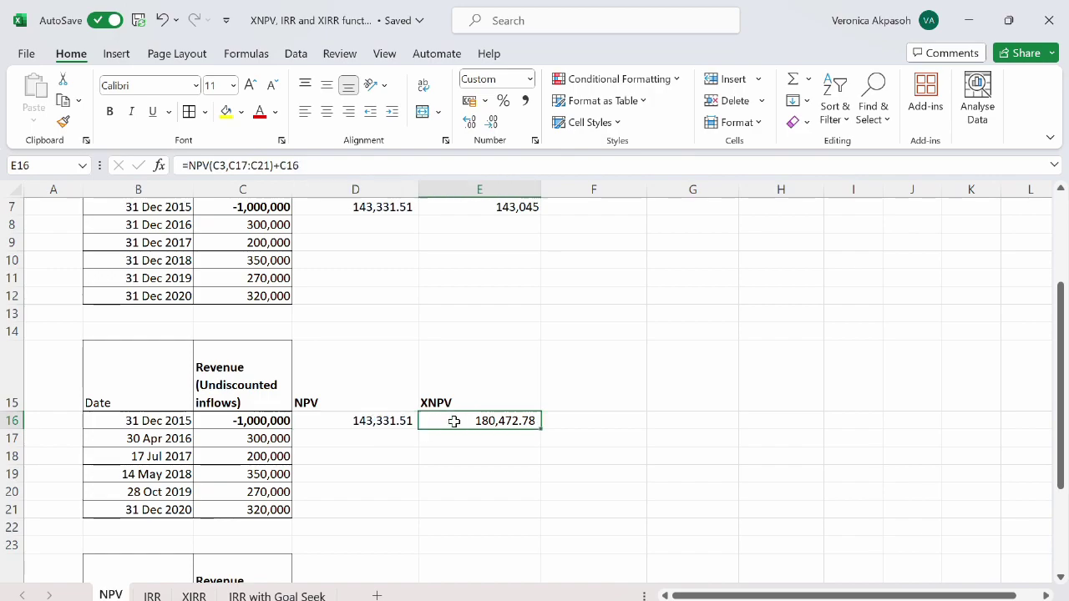
{"action": "left_click_drag", "start_coordinate": [170, 421], "coordinate": [160, 500]}
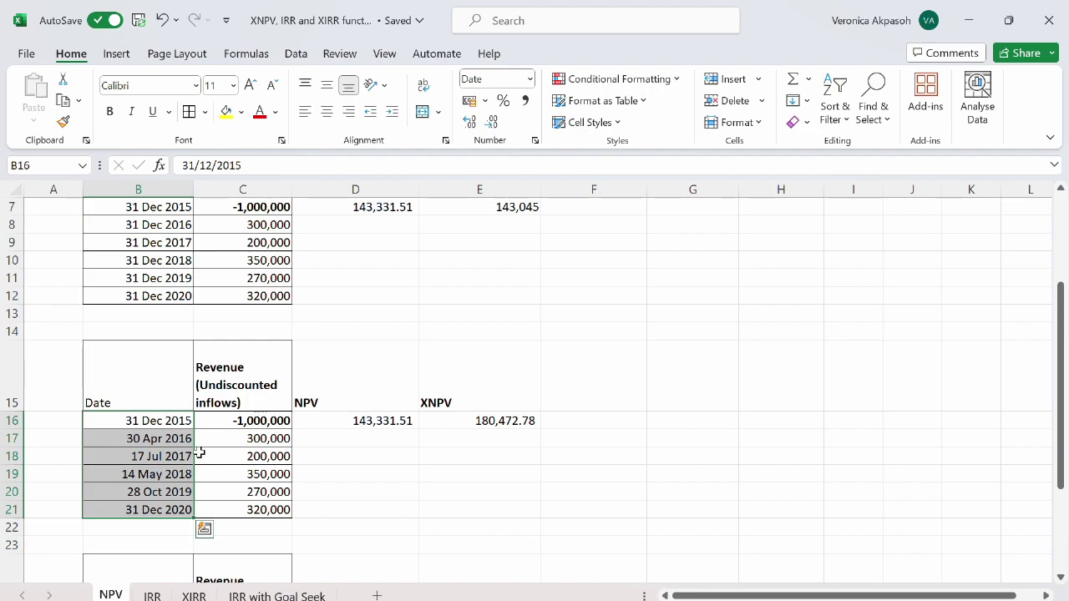
Step: Clear the 14 May 2018 revenue in C28 of the third table and select its NPV cell D25
{"action": "scroll", "coordinate": [232, 439], "scroll_direction": "down", "scroll_amount": 3}
{"action": "left_click", "coordinate": [330, 421]}
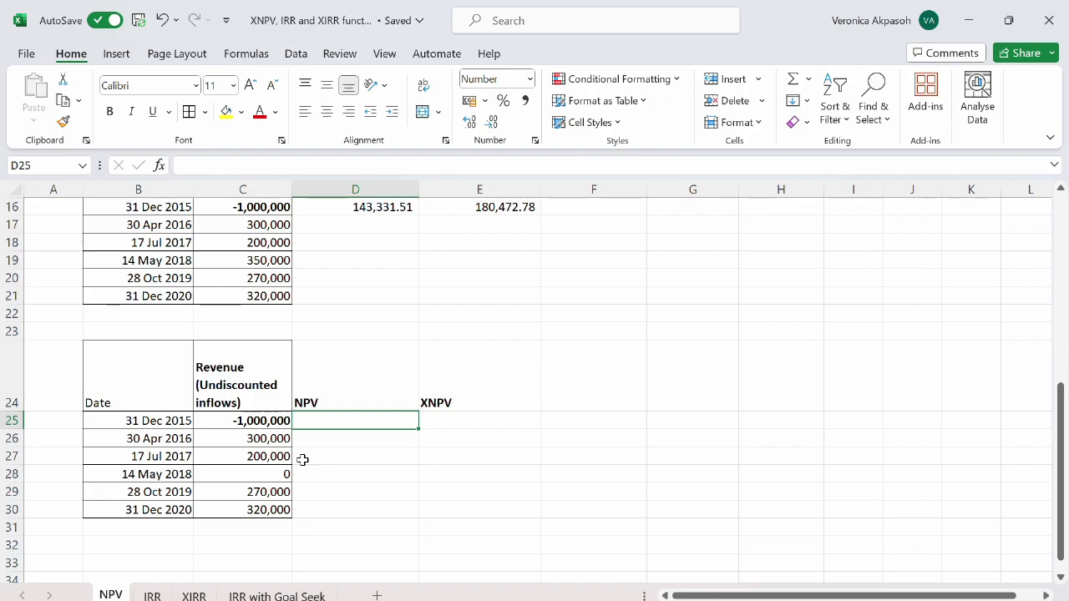
{"action": "left_click", "coordinate": [261, 475]}
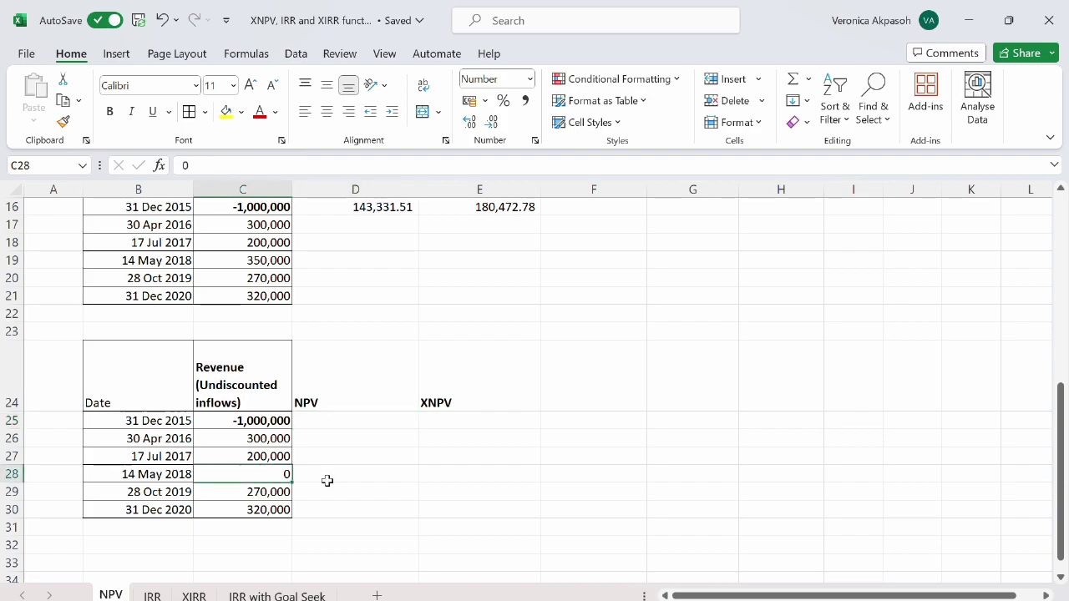
{"action": "key", "text": "Delete"}
{"action": "left_click", "coordinate": [344, 458]}
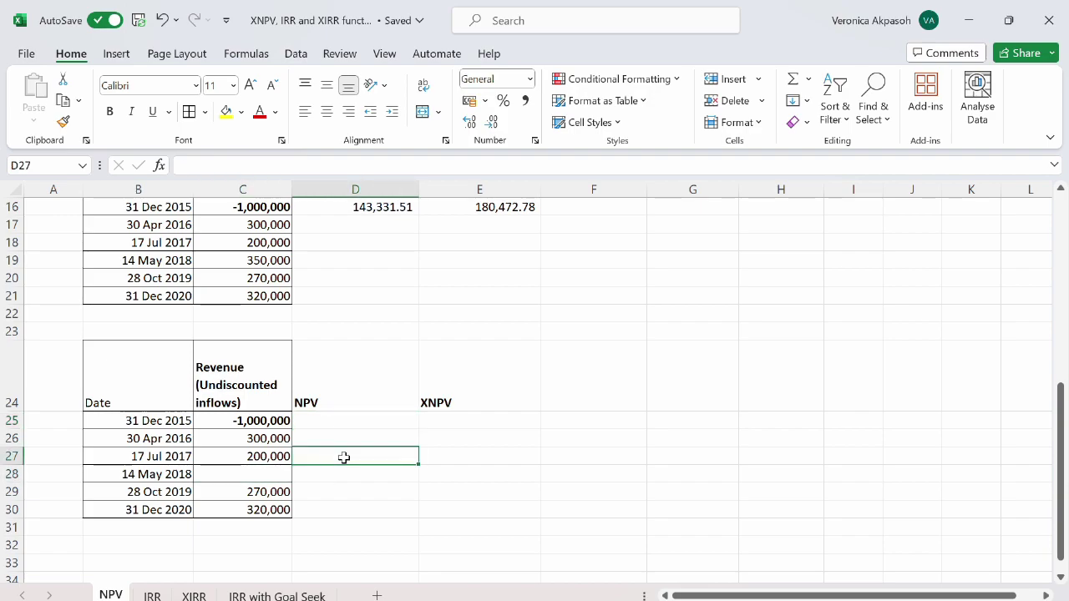
{"action": "left_click", "coordinate": [353, 420]}
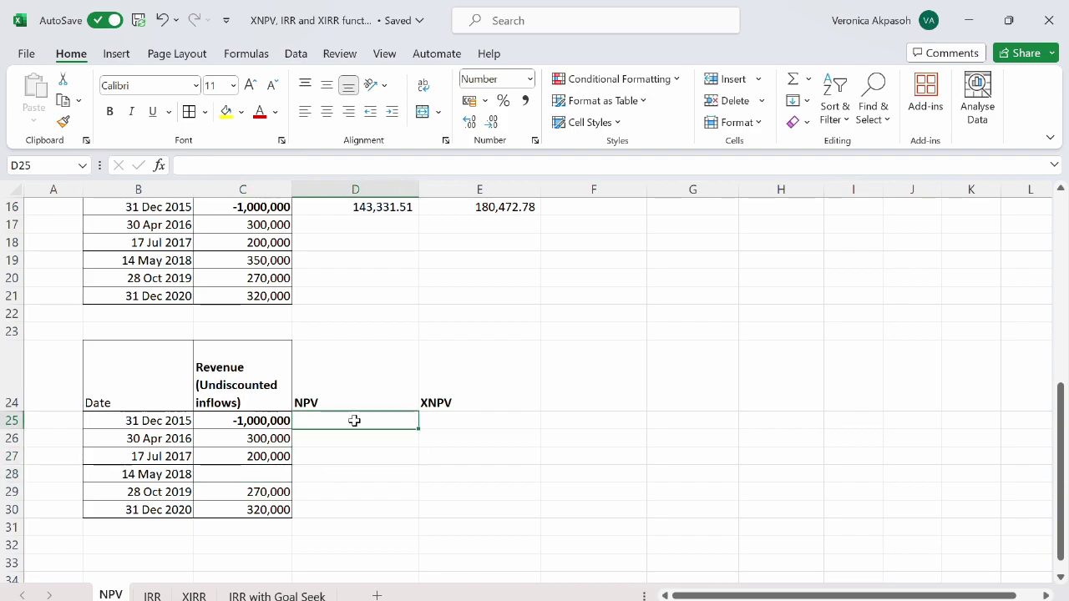
Step: Calculate the third table's NPV in D25 with the formula =NPV(C3,C26:C30)+C25
{"action": "type", "text": "0"}
{"action": "key", "text": "BackSpace"}
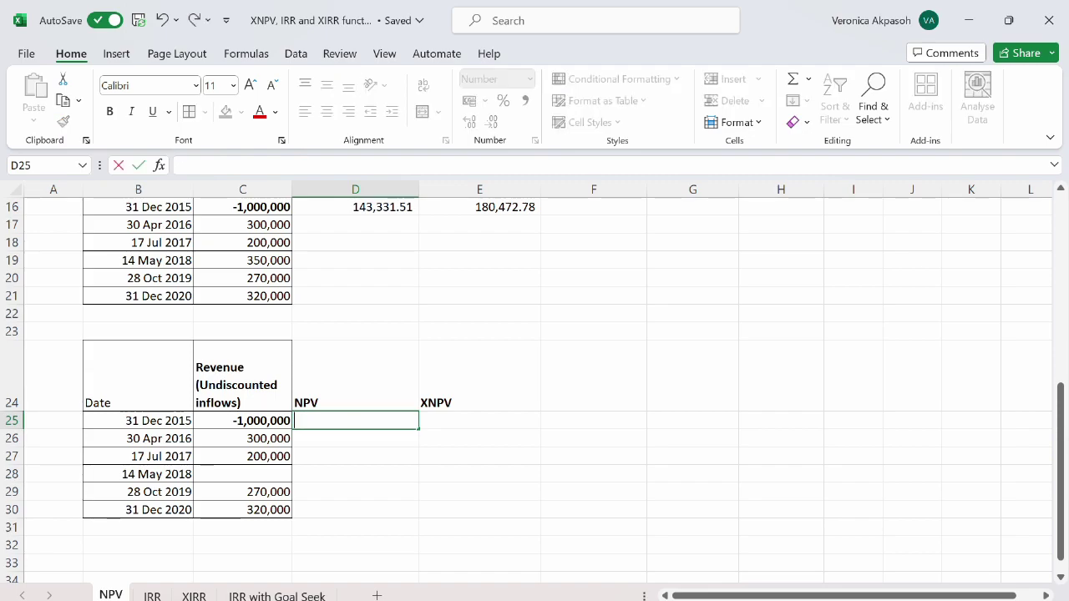
{"action": "type", "text": "=npv"}
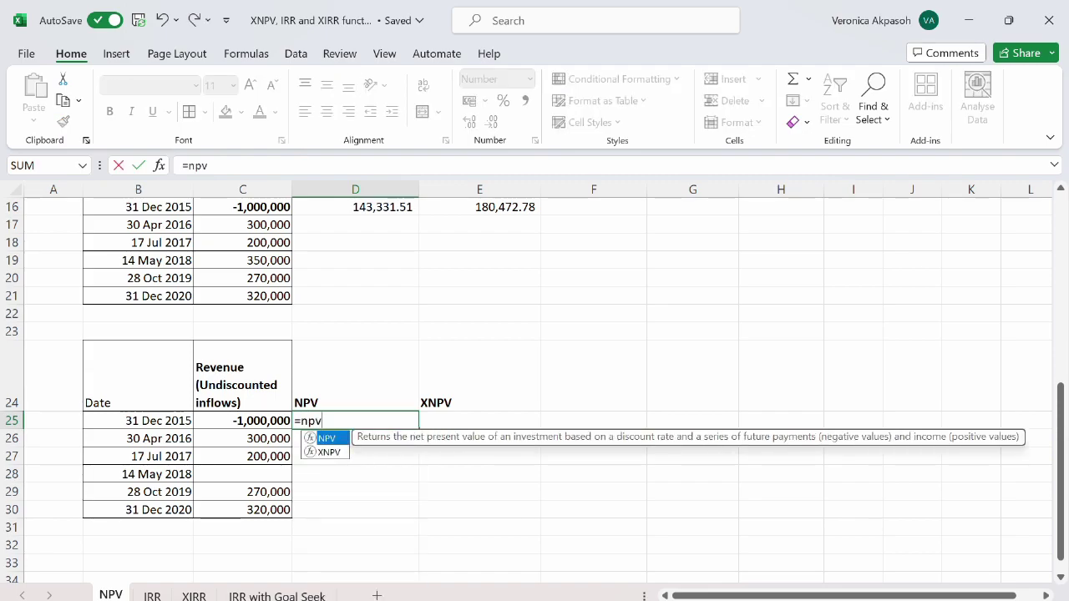
{"action": "type", "text": "("}
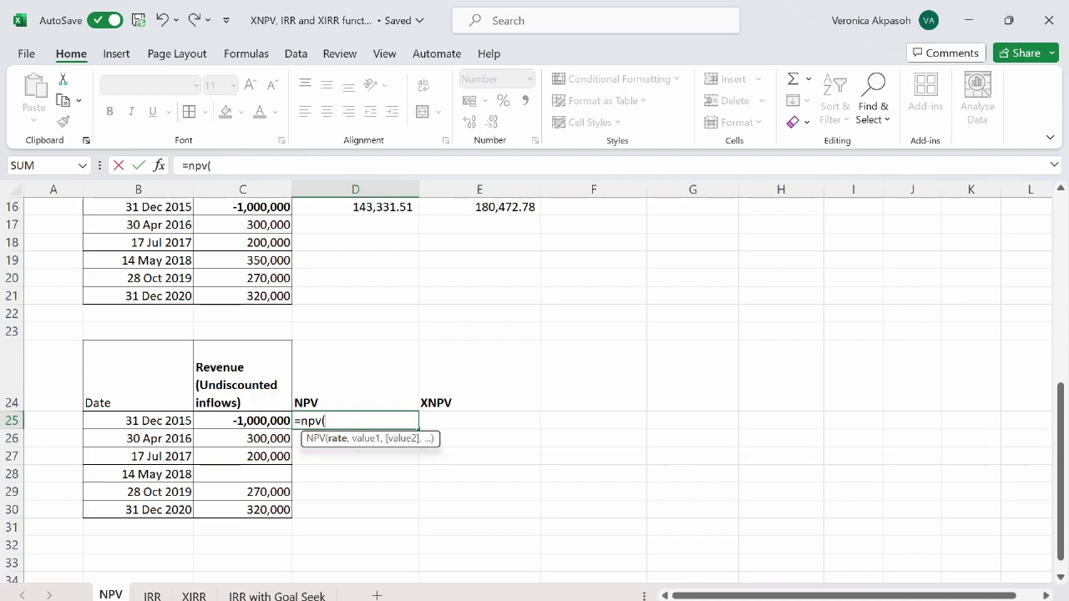
{"action": "scroll", "coordinate": [317, 396], "scroll_direction": "up", "scroll_amount": 5}
{"action": "left_click", "coordinate": [281, 243]}
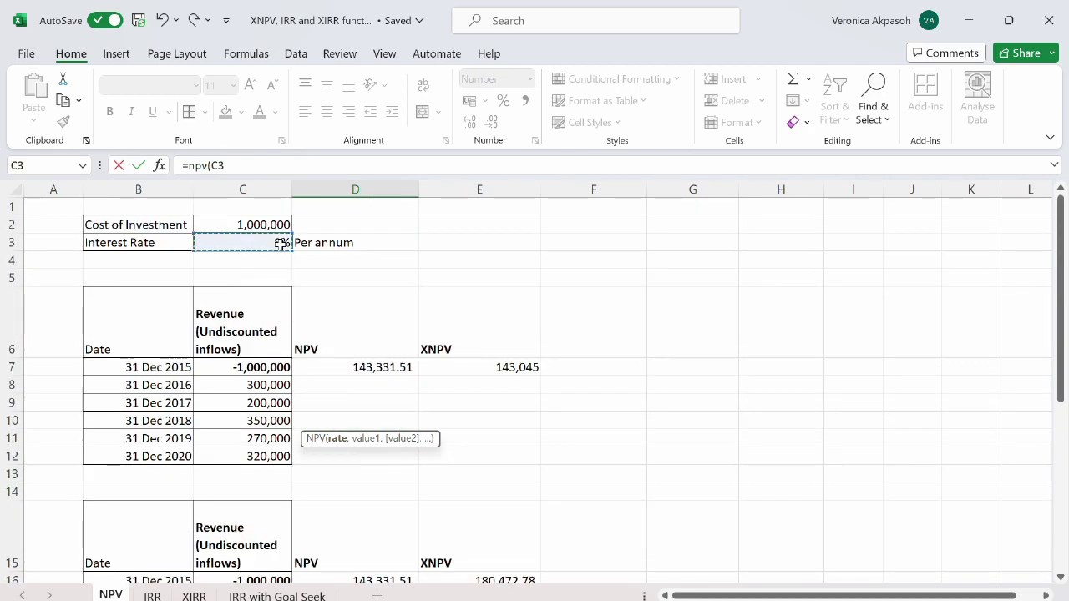
{"action": "type", "text": ","}
{"action": "scroll", "coordinate": [390, 472], "scroll_direction": "down", "scroll_amount": 4}
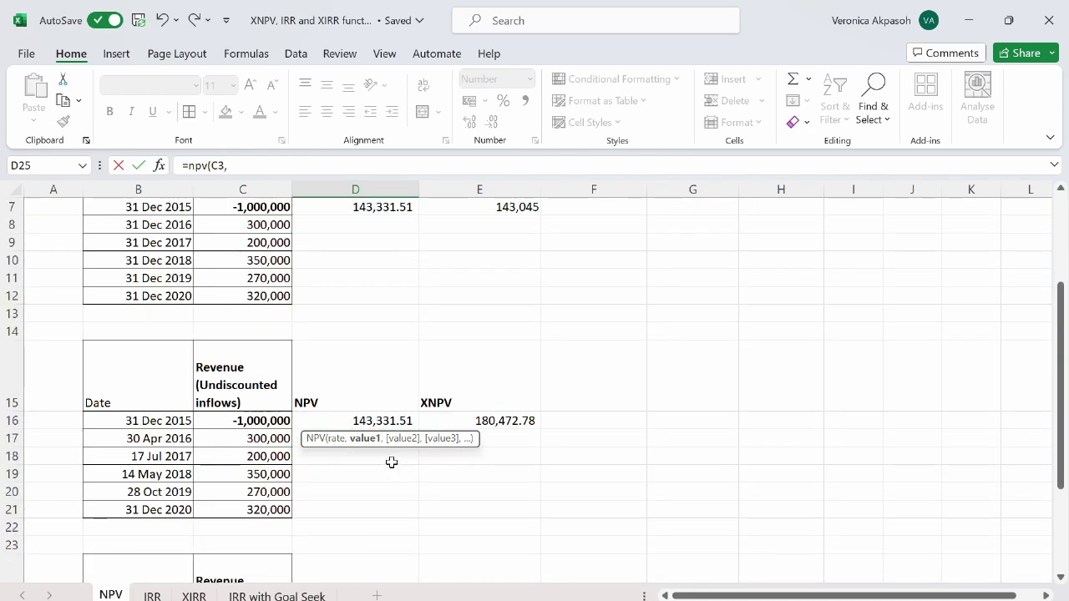
{"action": "scroll", "coordinate": [351, 441], "scroll_direction": "down", "scroll_amount": 1}
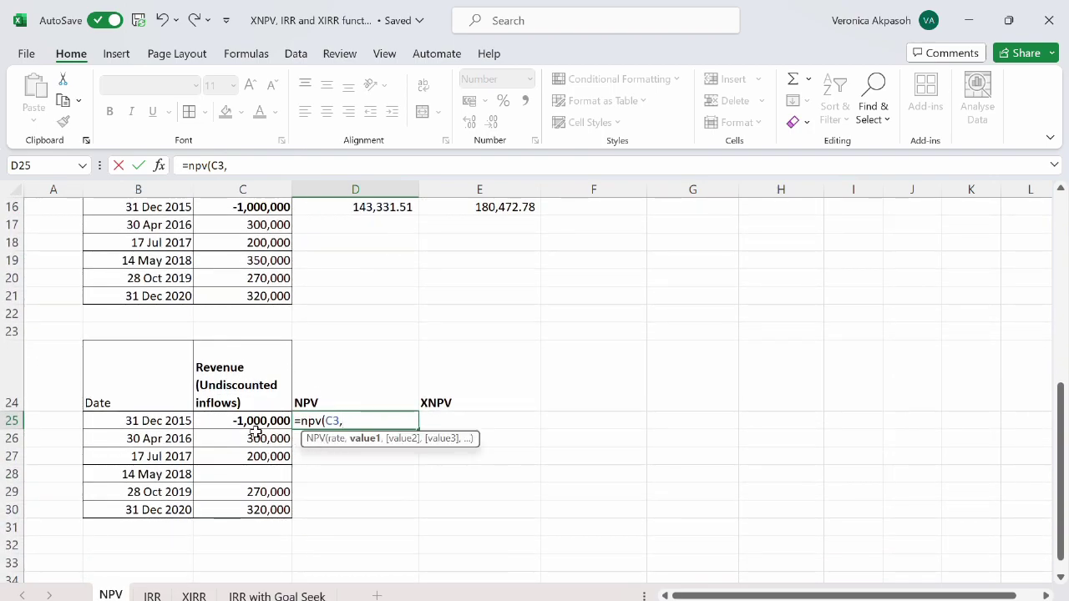
{"action": "left_click_drag", "start_coordinate": [256, 436], "coordinate": [251, 508]}
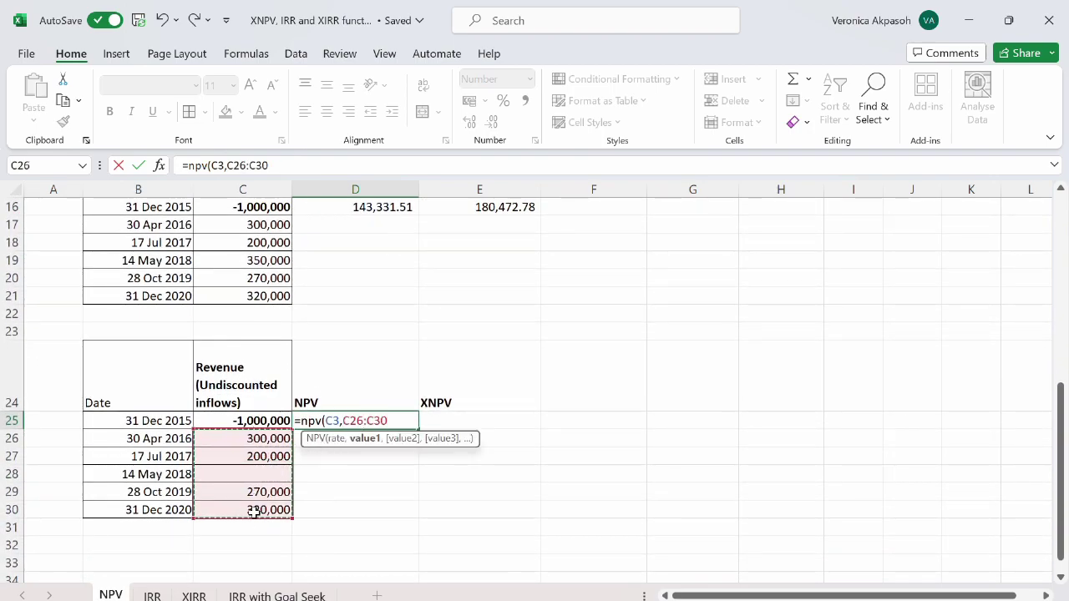
{"action": "type", "text": ")+"}
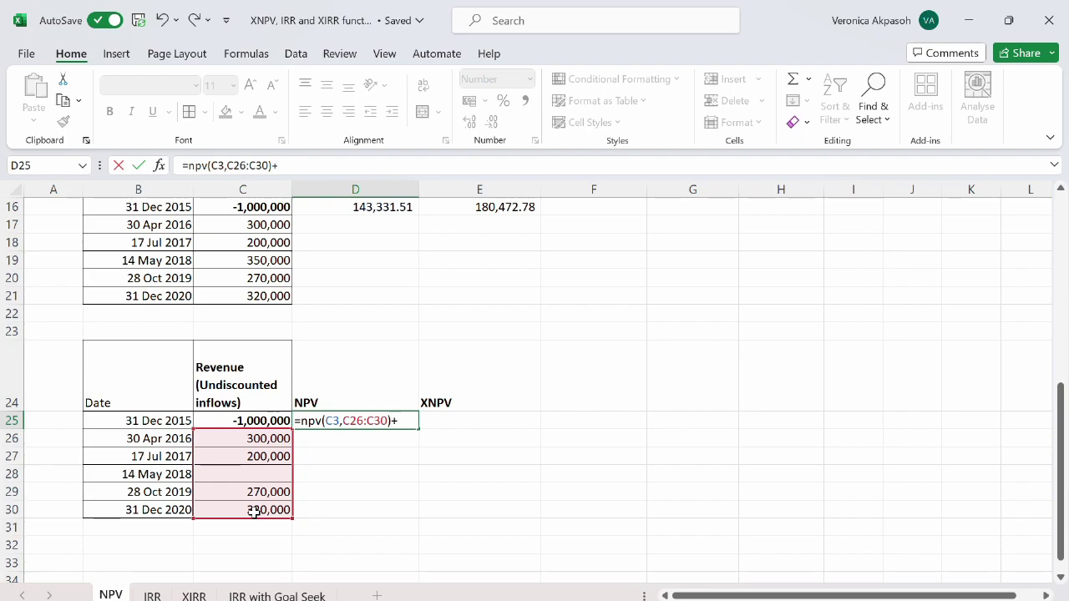
{"action": "left_click", "coordinate": [241, 420]}
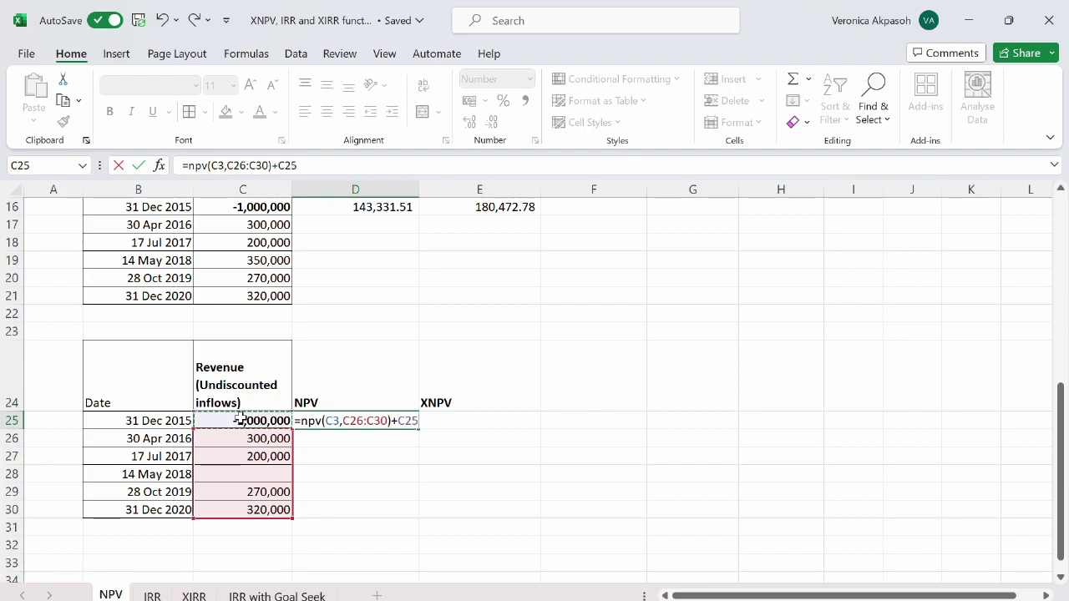
{"action": "key", "text": "Return"}
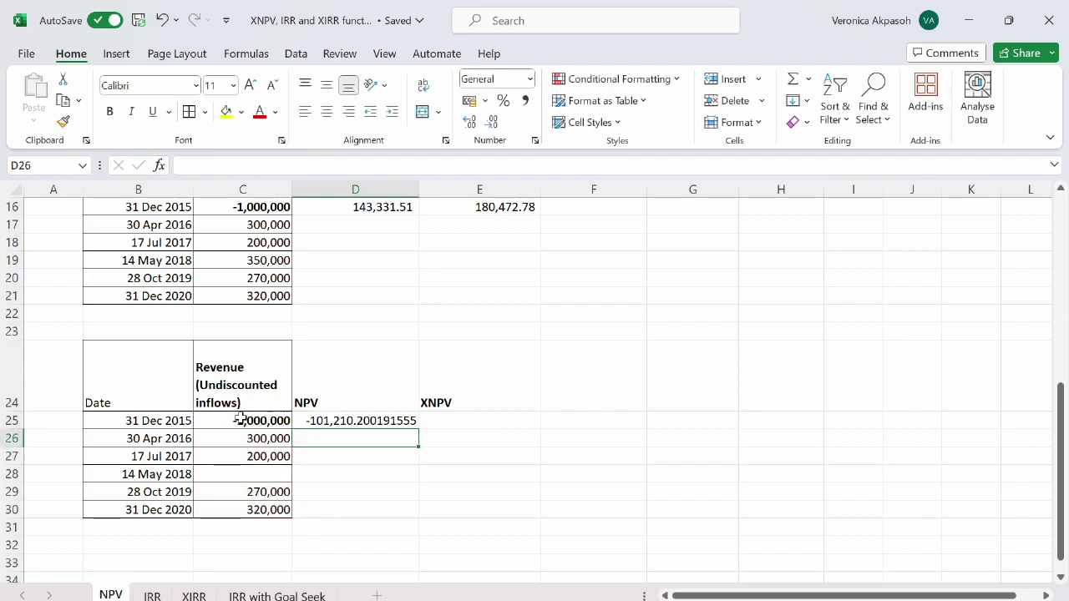
Step: Enter 0 as the 14 May 2018 revenue in C28 and check the recalculated NPV in D25
{"action": "key", "text": "Left"}
{"action": "key", "text": "Down"}
{"action": "key", "text": "Down"}
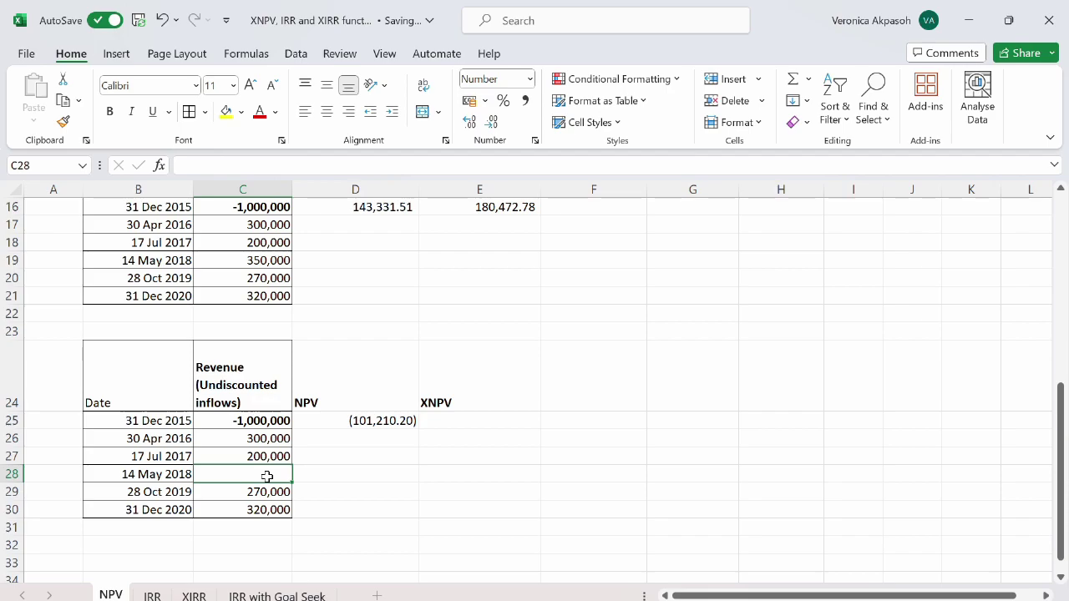
{"action": "type", "text": "0"}
{"action": "left_click", "coordinate": [328, 452]}
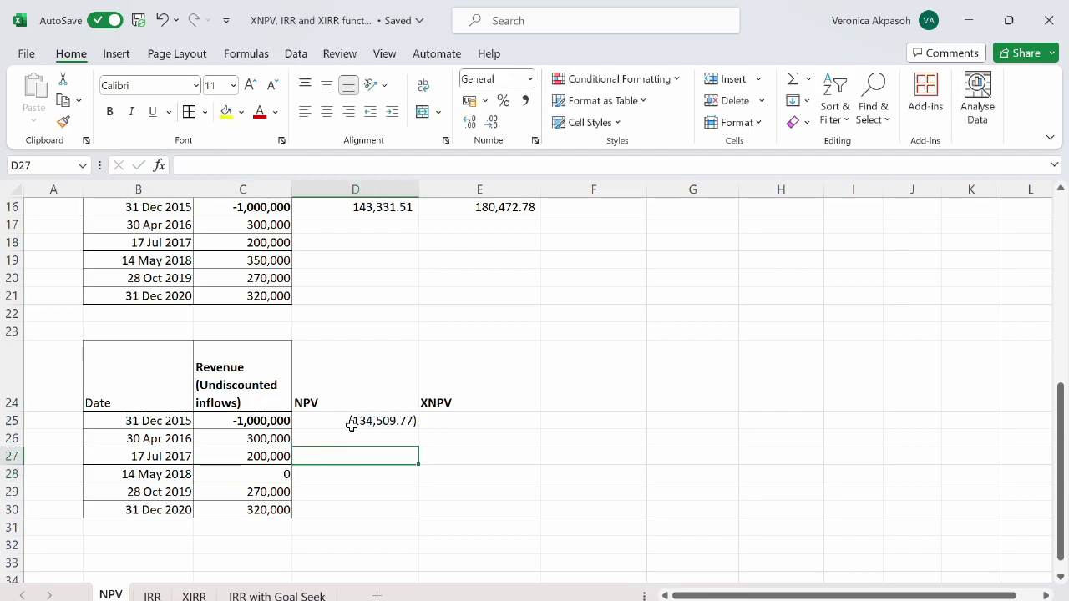
{"action": "left_click", "coordinate": [348, 421]}
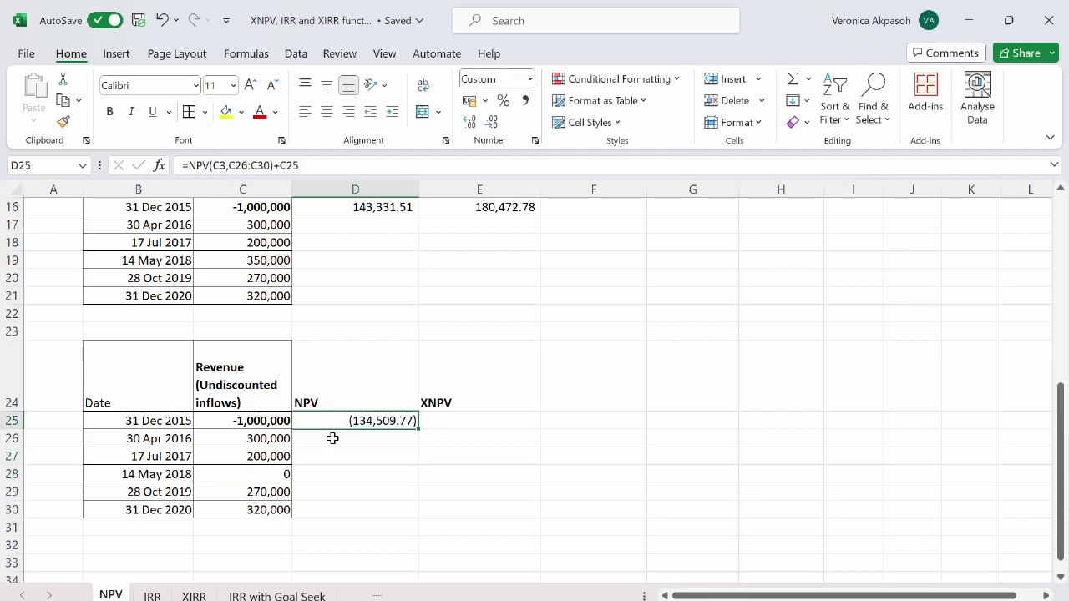
{"action": "left_click", "coordinate": [272, 475]}
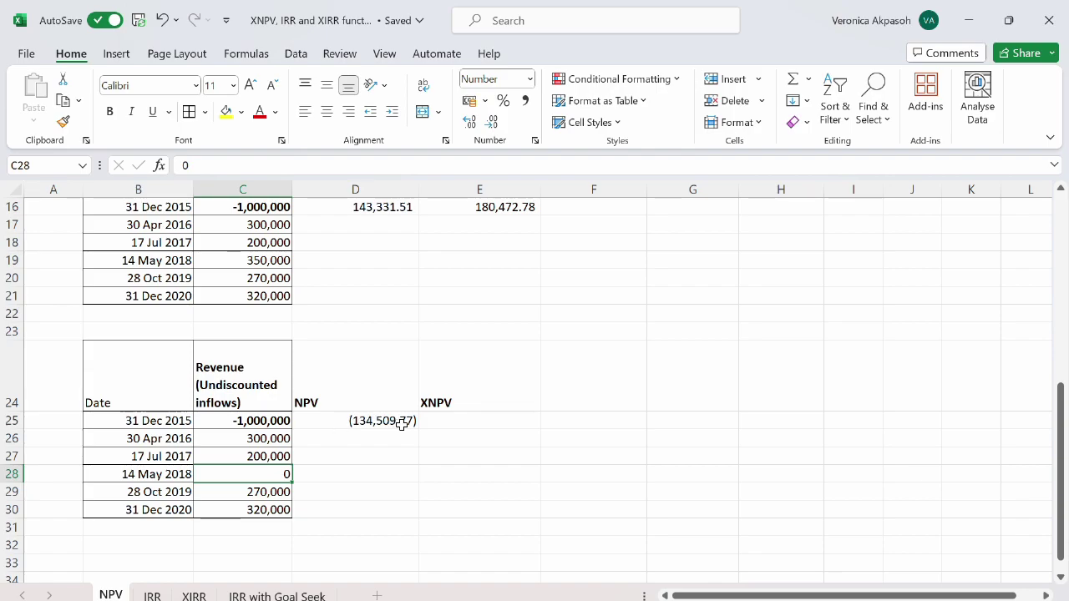
{"action": "left_click", "coordinate": [463, 421]}
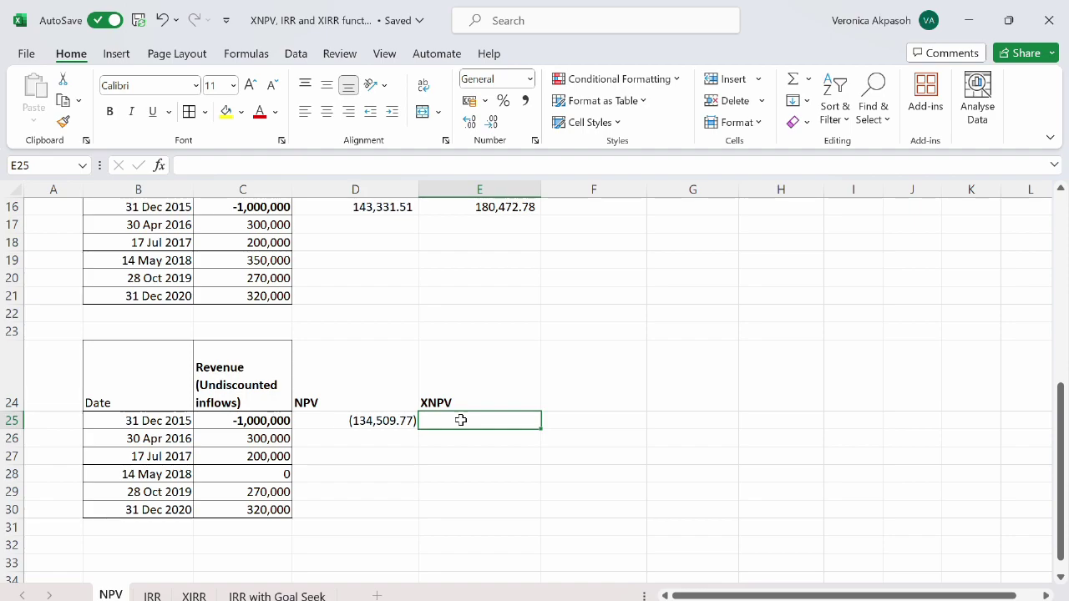
Step: Clear the zero revenue from C28 again and select the third table's XNPV cell E25
{"action": "left_click", "coordinate": [285, 475]}
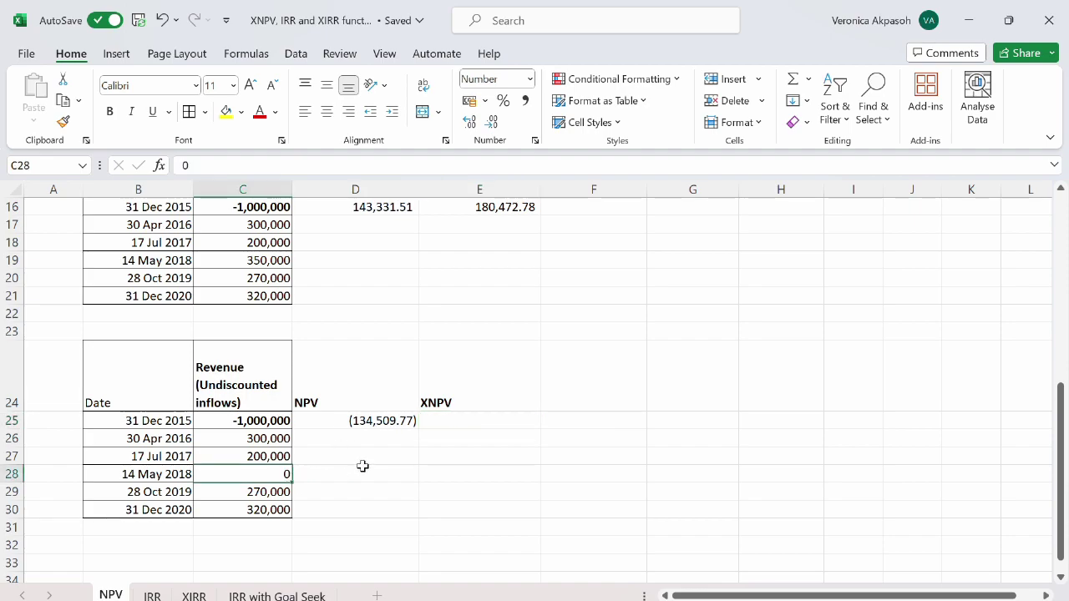
{"action": "key", "text": "Delete"}
{"action": "left_click", "coordinate": [448, 418]}
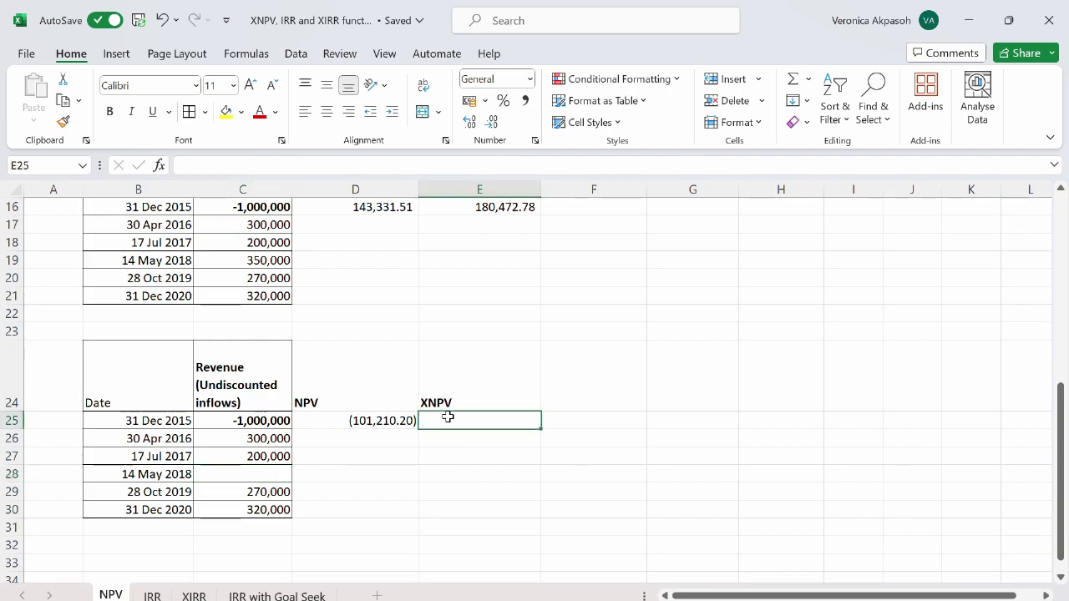
{"action": "type", "text": "0xnpv"}
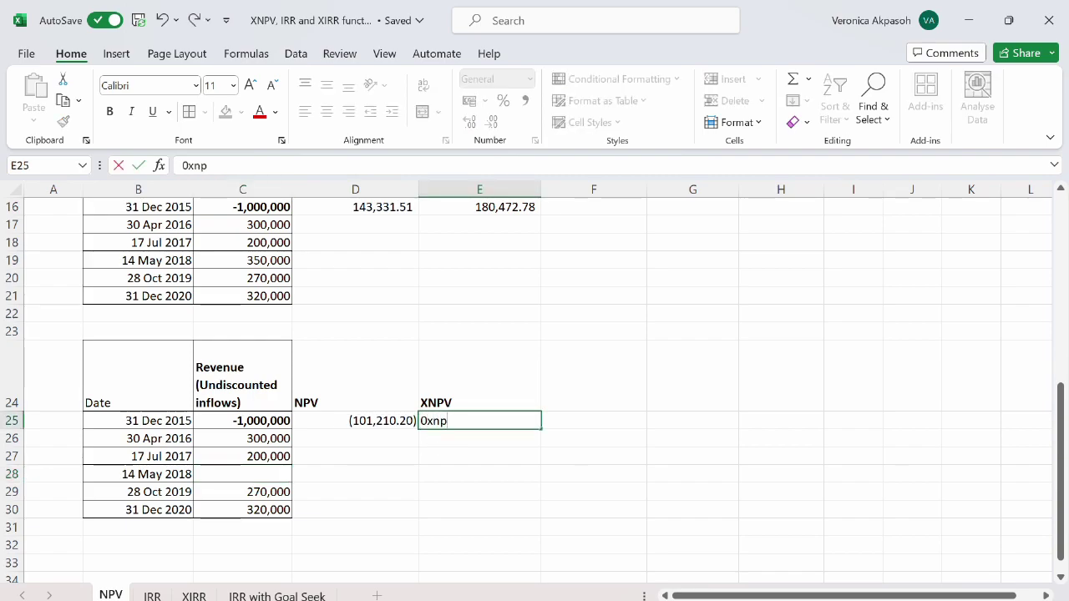
{"action": "key", "text": "BackSpace"}
{"action": "key", "text": "BackSpace"}
{"action": "key", "text": "BackSpace"}
{"action": "key", "text": "BackSpace"}
{"action": "key", "text": "BackSpace"}
Step: Calculate the third table's XNPV in E25 with the formula =XNPV(C3,C25:C30,B25:B30)
{"action": "type", "text": "=xnpv("}
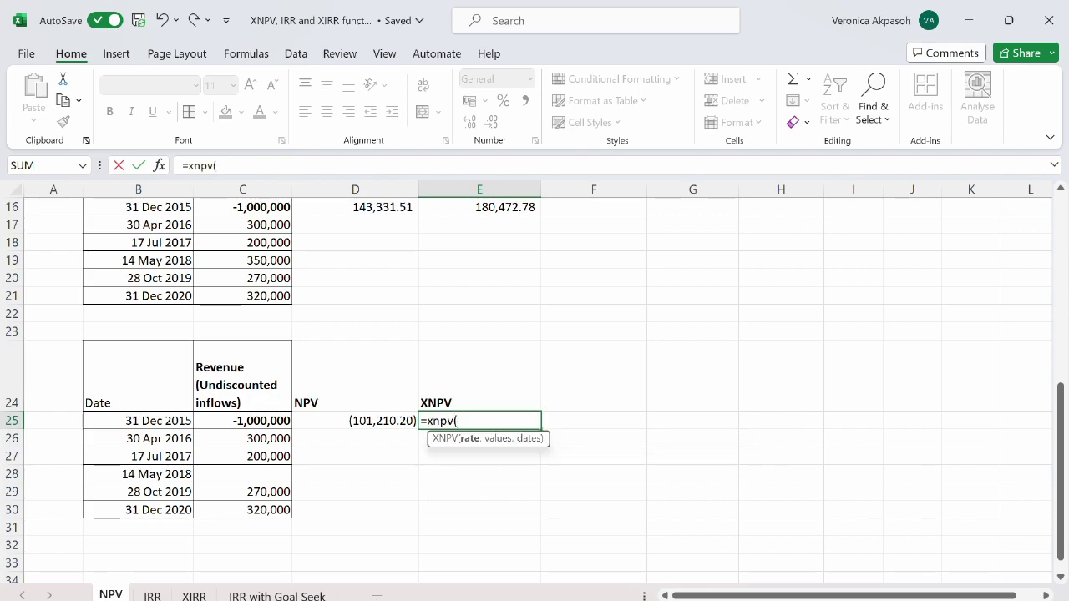
{"action": "scroll", "coordinate": [358, 413], "scroll_direction": "up", "scroll_amount": 5}
{"action": "left_click", "coordinate": [281, 245]}
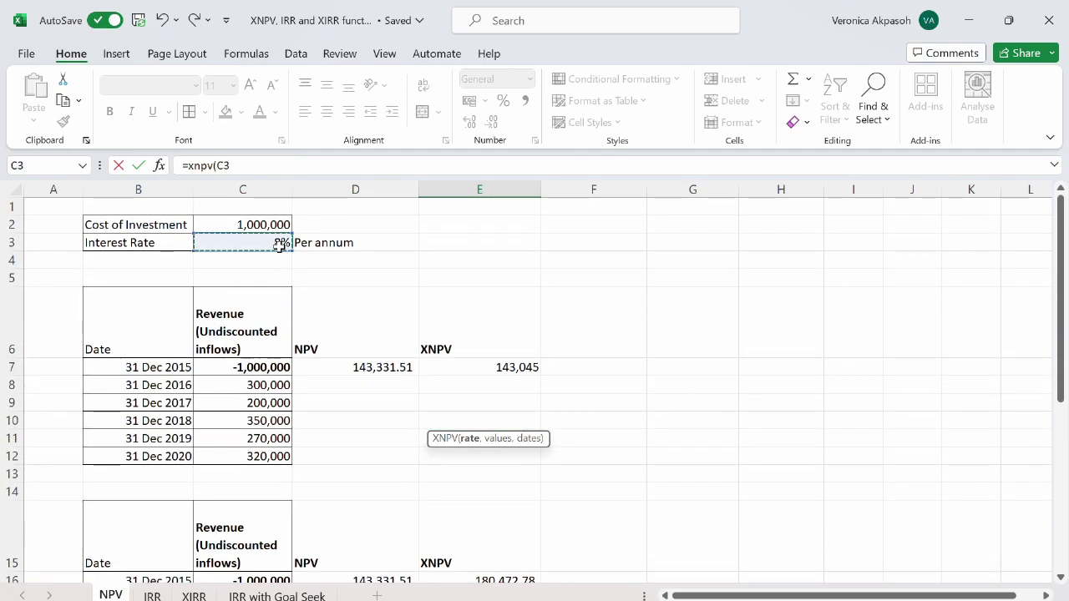
{"action": "type", "text": ","}
{"action": "scroll", "coordinate": [502, 482], "scroll_direction": "down", "scroll_amount": 2}
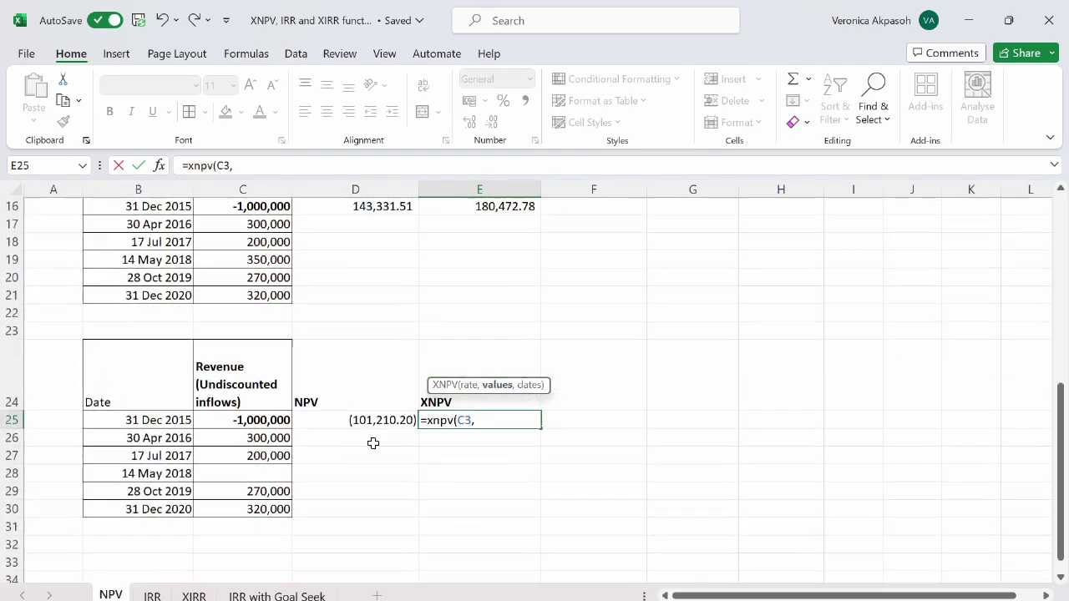
{"action": "left_click_drag", "start_coordinate": [259, 421], "coordinate": [261, 507]}
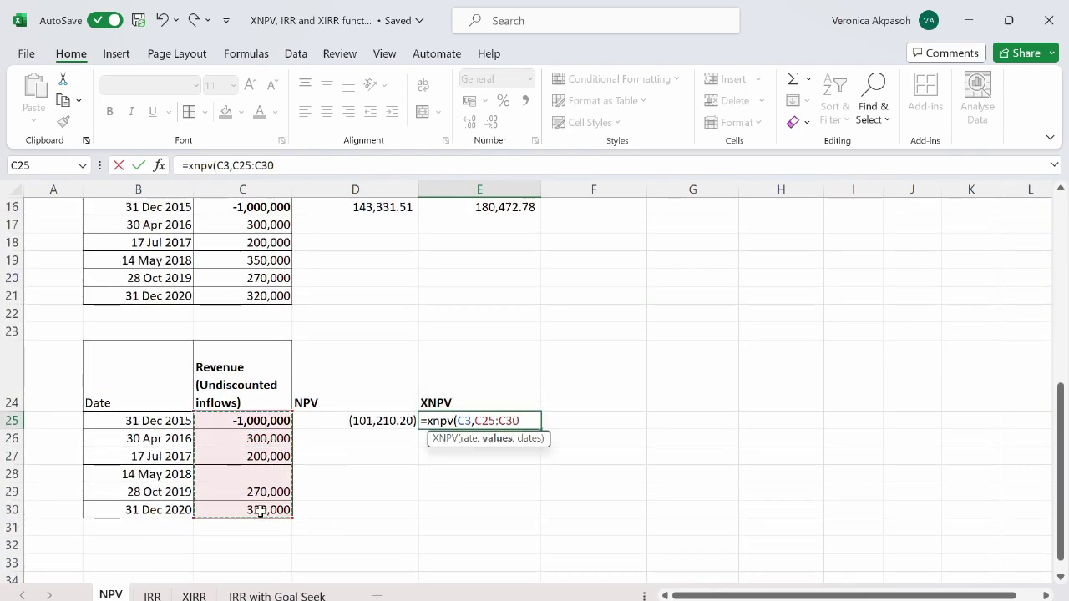
{"action": "type", "text": ","}
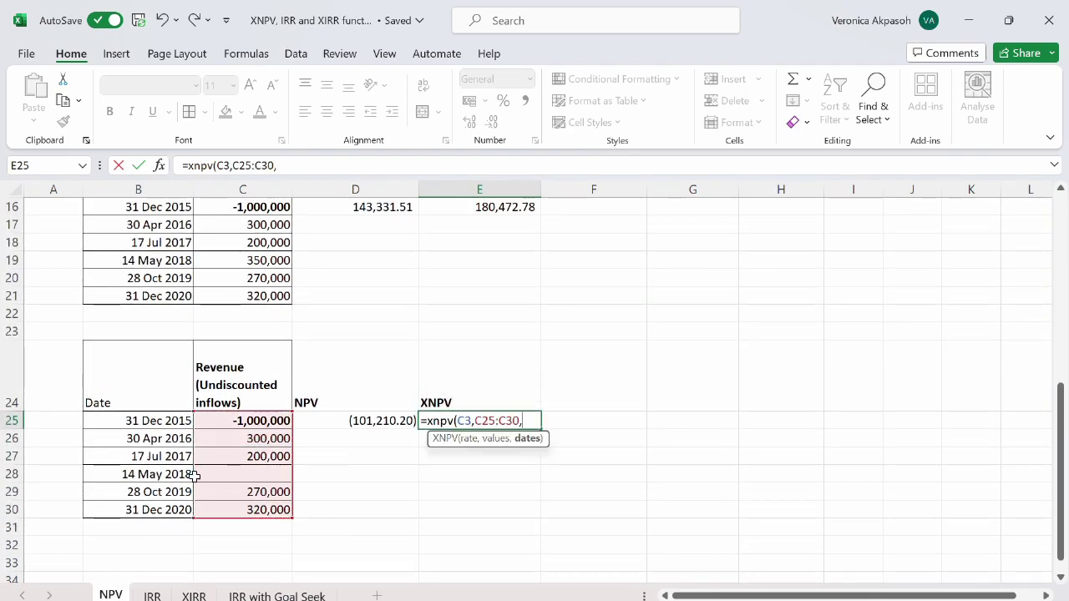
{"action": "left_click_drag", "start_coordinate": [157, 423], "coordinate": [151, 506]}
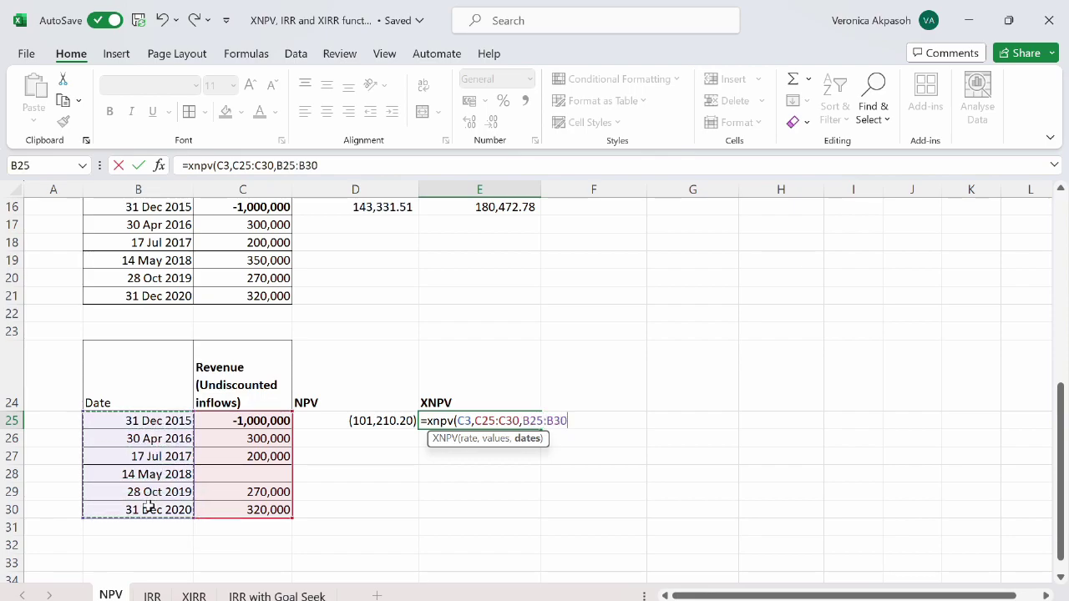
{"action": "type", "text": ")"}
{"action": "key", "text": "Return"}
{"action": "left_click", "coordinate": [437, 420]}
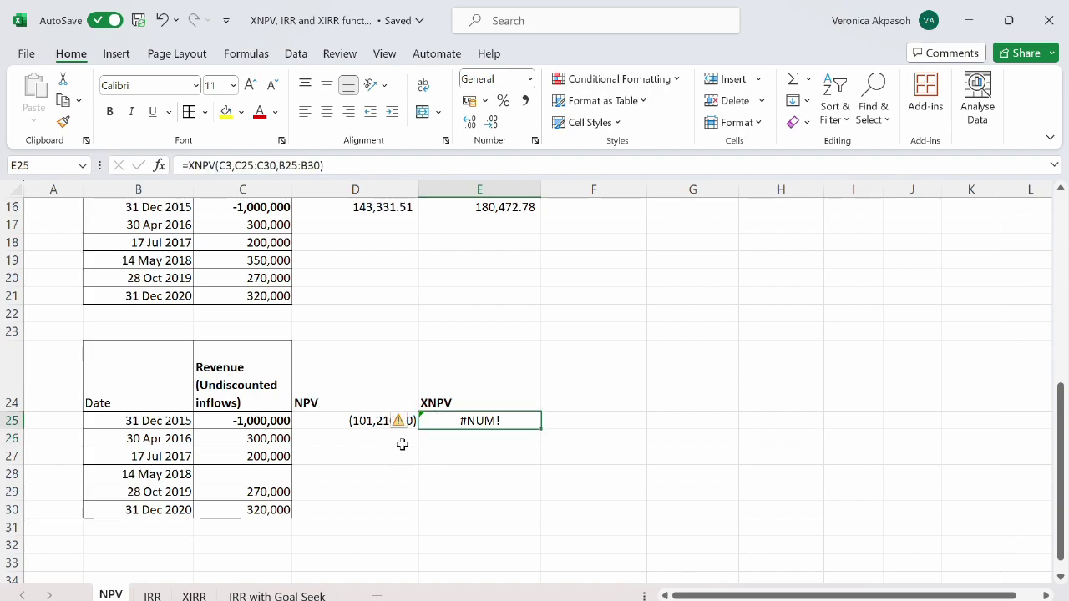
Step: Fill the blank 14 May 2018 revenue in C28 with 0 and compare the NPV in D25 with the XNPV in E25
{"action": "left_click", "coordinate": [272, 475]}
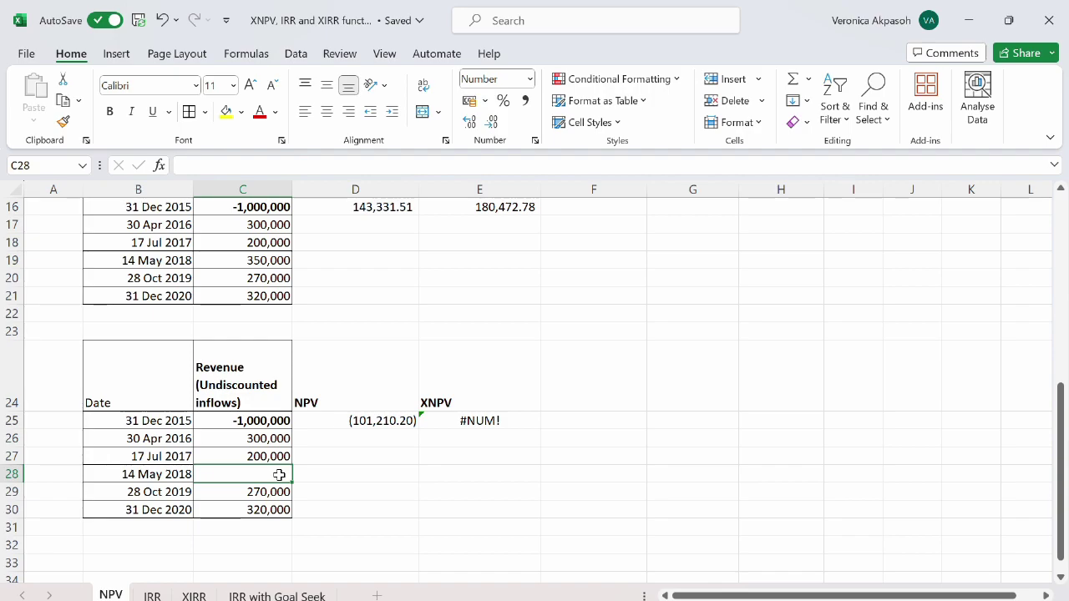
{"action": "type", "text": "0"}
{"action": "left_click", "coordinate": [370, 442]}
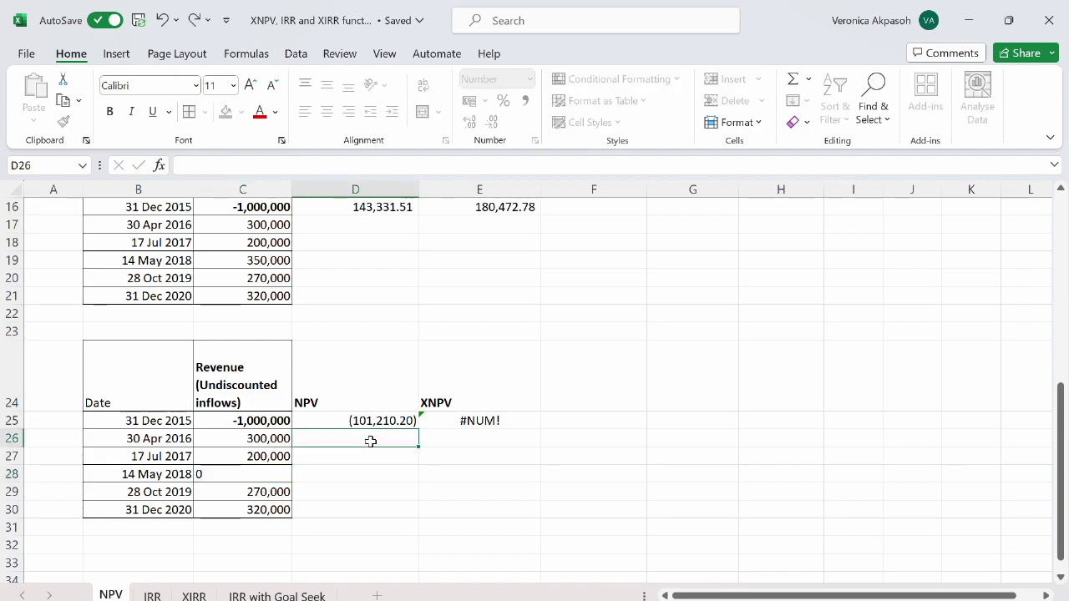
{"action": "left_click", "coordinate": [443, 420]}
{"action": "left_click", "coordinate": [477, 446]}
{"action": "left_click", "coordinate": [490, 420]}
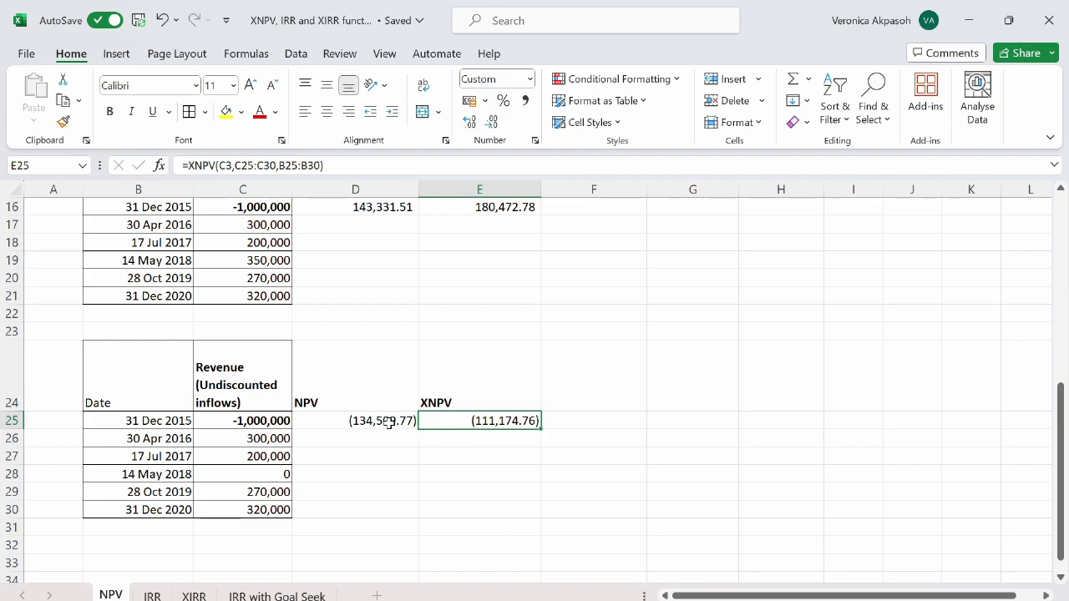
{"action": "left_click_drag", "start_coordinate": [132, 369], "coordinate": [480, 507]}
{"action": "left_click", "coordinate": [469, 429]}
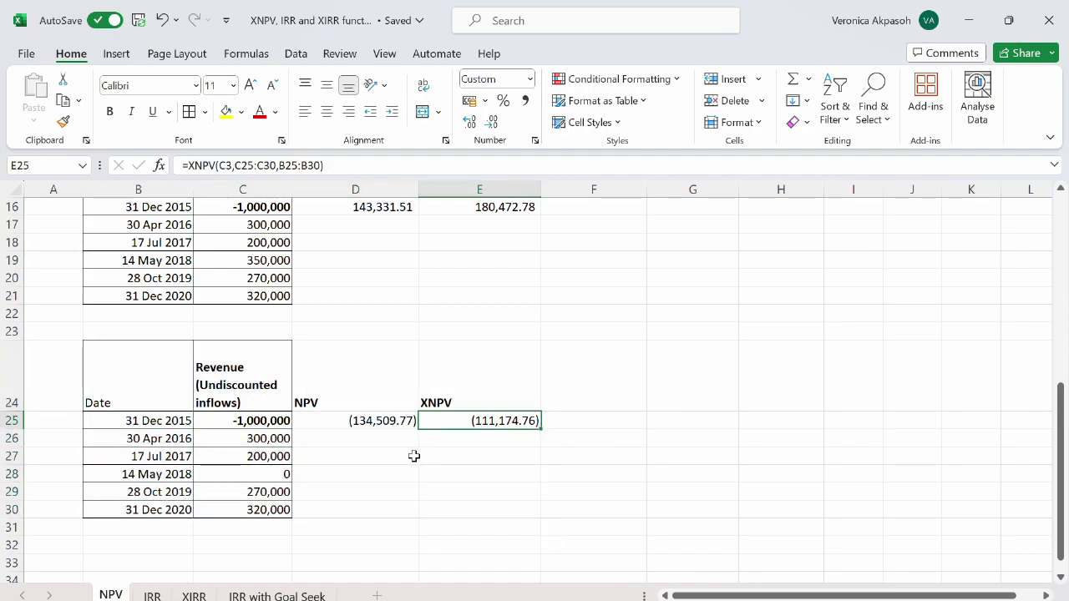
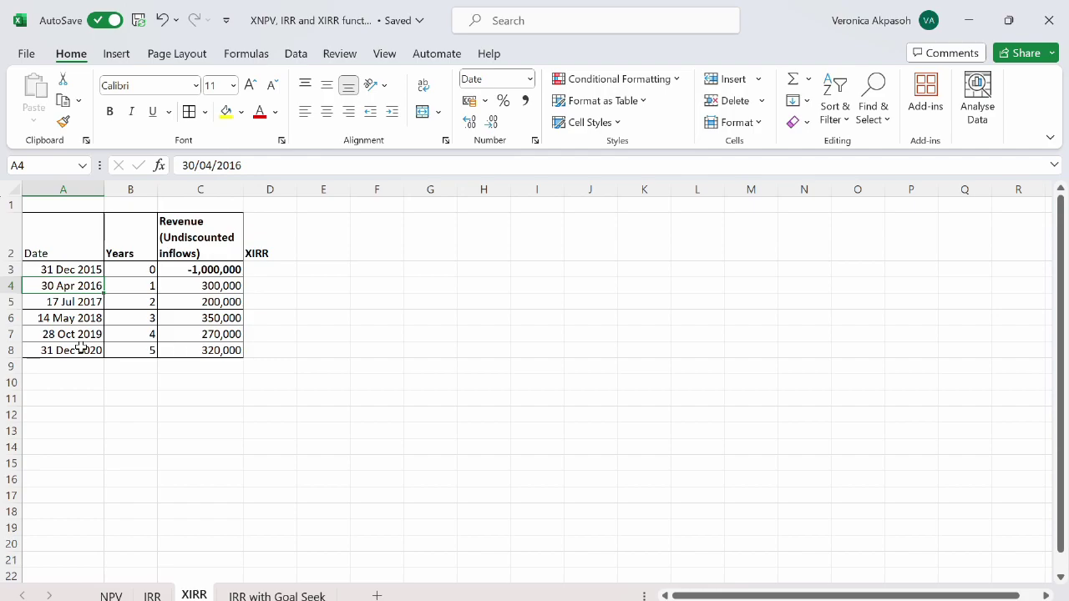
Step: Examine the intervals between the first three cash-flow dates in A3:A5 of the XIRR sheet
{"action": "left_click", "coordinate": [64, 267]}
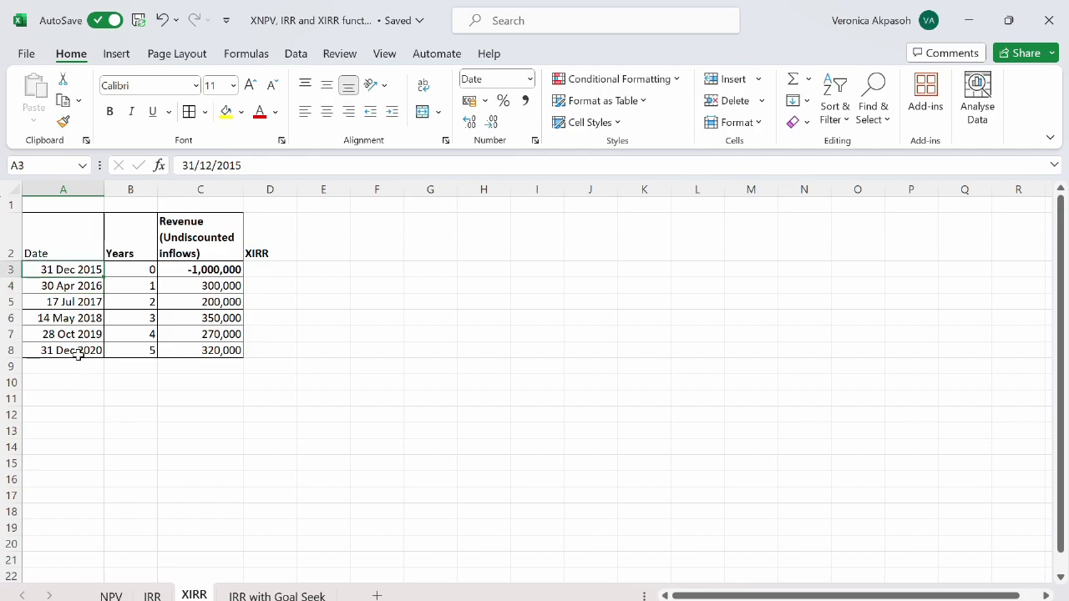
{"action": "left_click", "coordinate": [73, 286]}
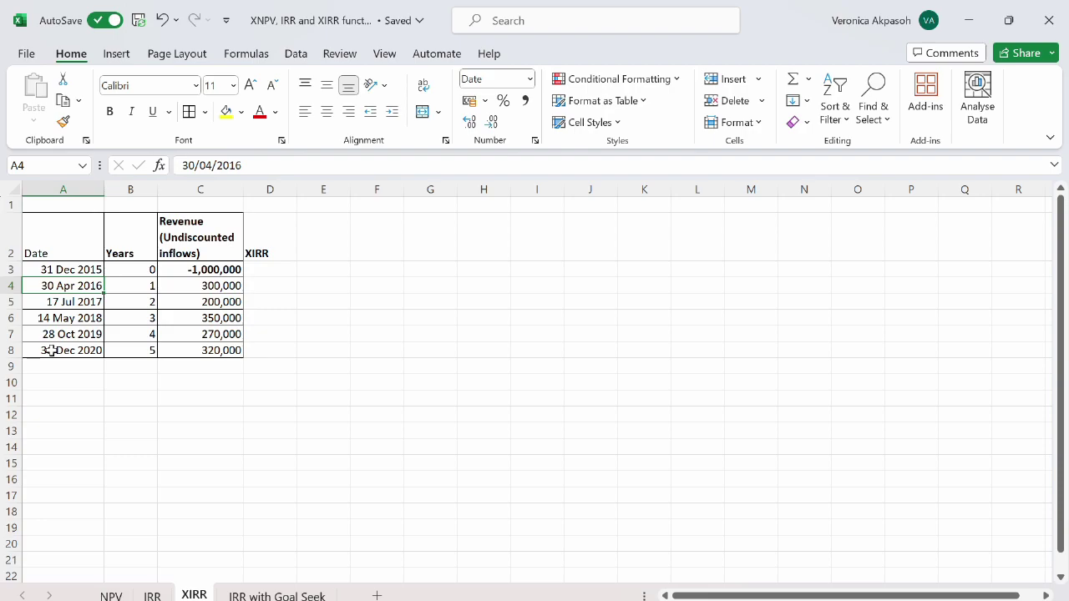
{"action": "left_click", "coordinate": [74, 303]}
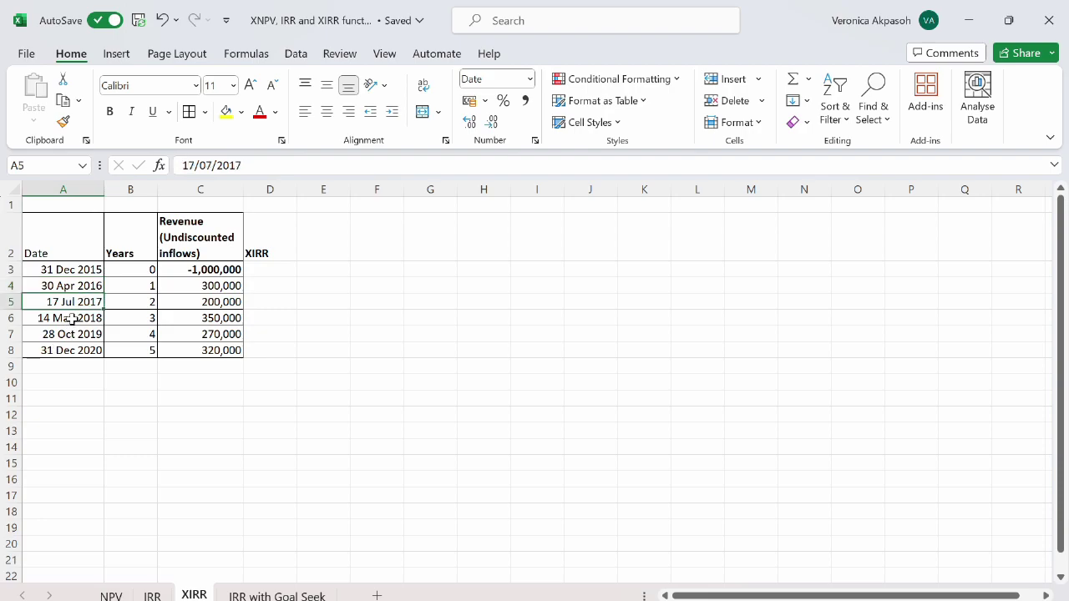
{"action": "left_click", "coordinate": [78, 276]}
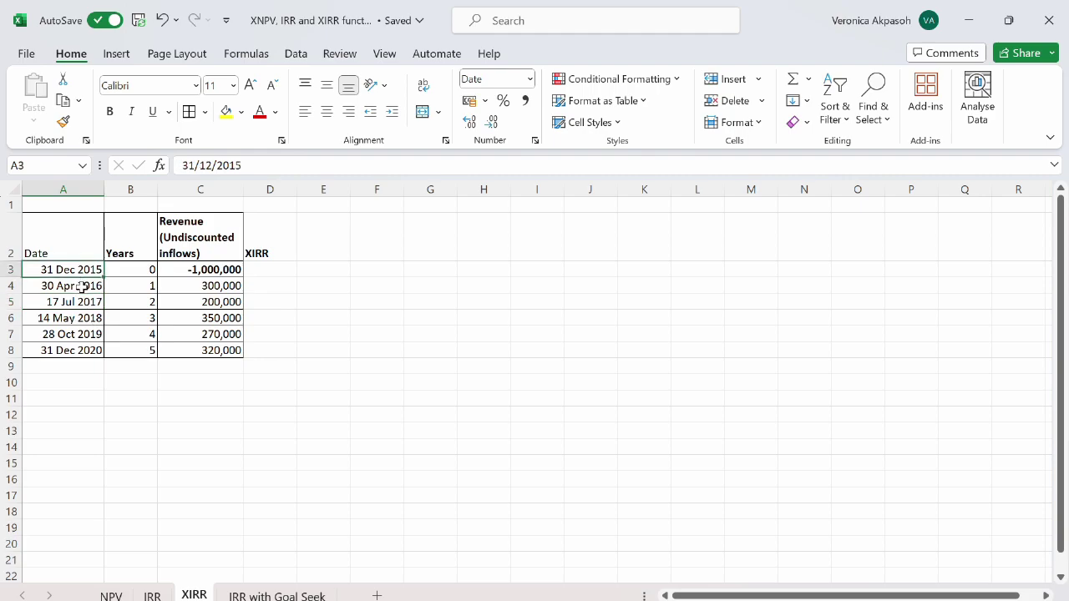
{"action": "left_click", "coordinate": [78, 285]}
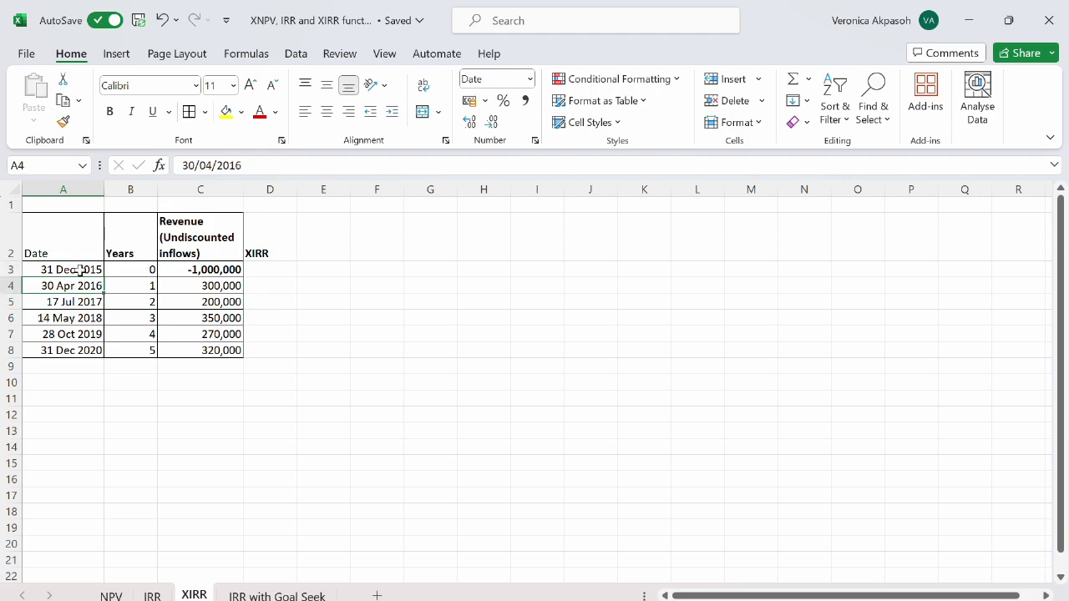
Step: Calculate the XIRR of the irregular cash flows in D3 with the formula =XIRR(C3:C8,A3:A8)
{"action": "left_click", "coordinate": [80, 272]}
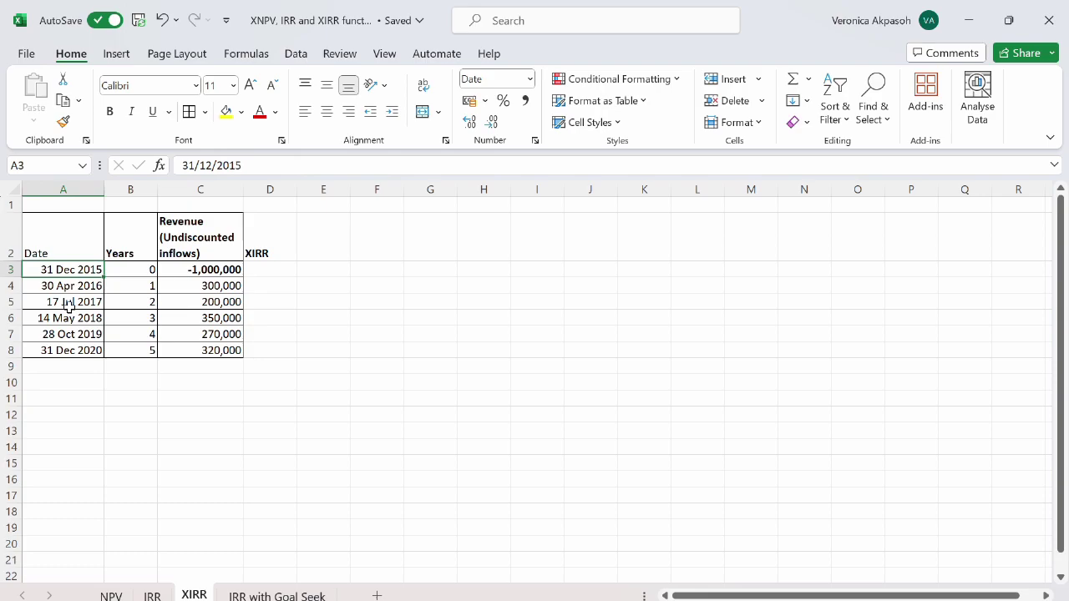
{"action": "left_click", "coordinate": [70, 307]}
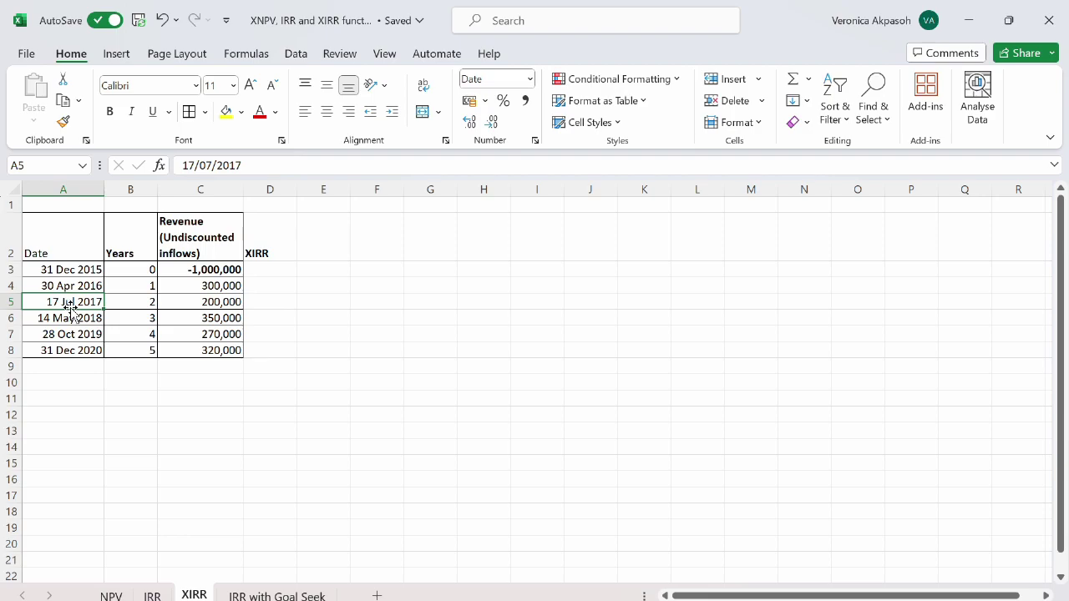
{"action": "left_click", "coordinate": [259, 272]}
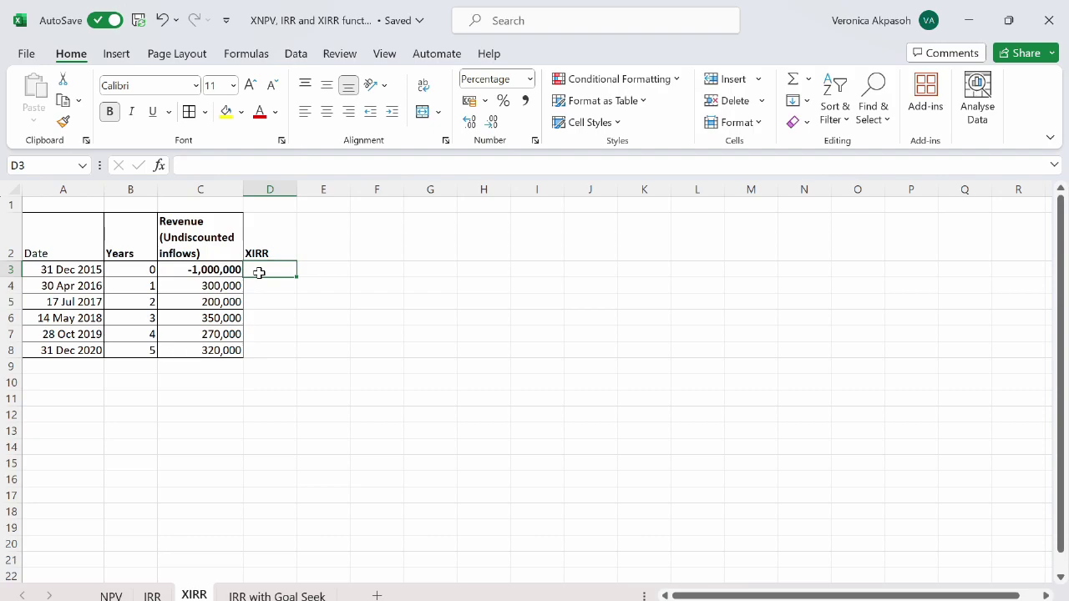
{"action": "type", "text": "="}
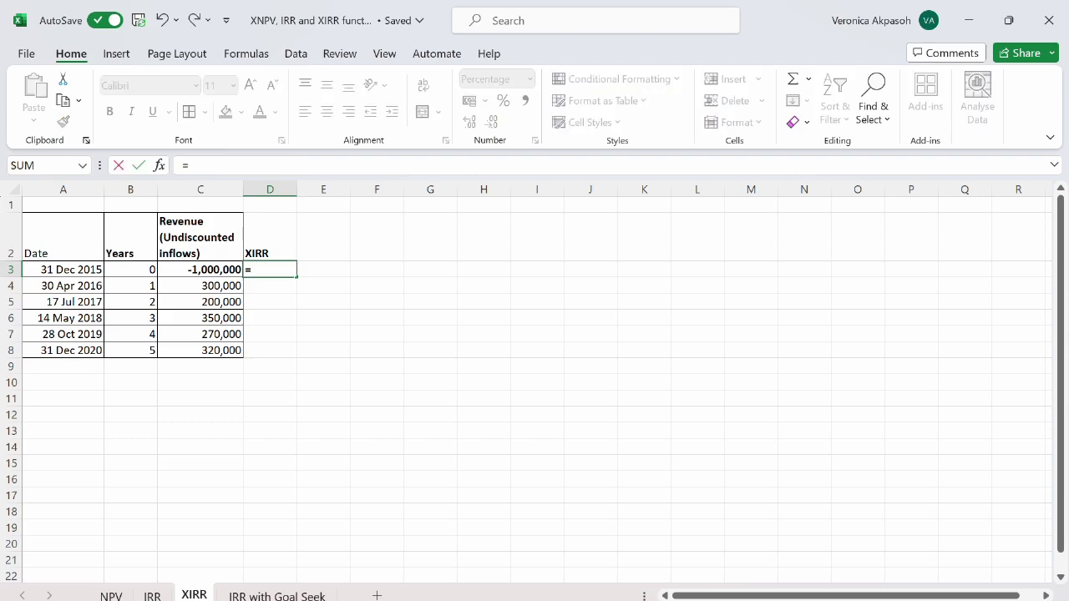
{"action": "type", "text": "xirr"}
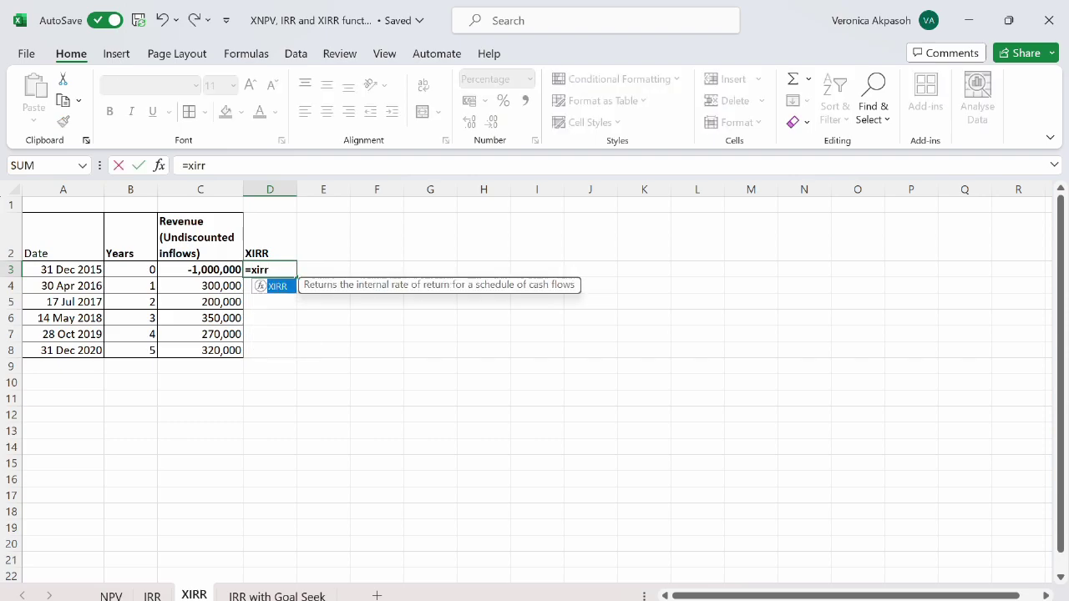
{"action": "type", "text": "("}
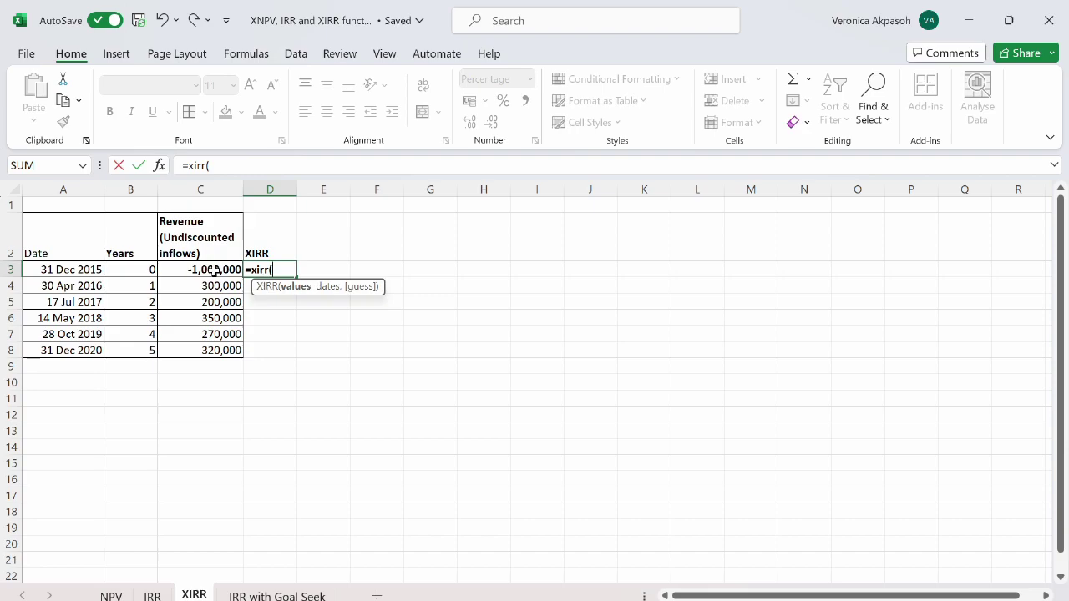
{"action": "left_click_drag", "start_coordinate": [217, 274], "coordinate": [214, 351]}
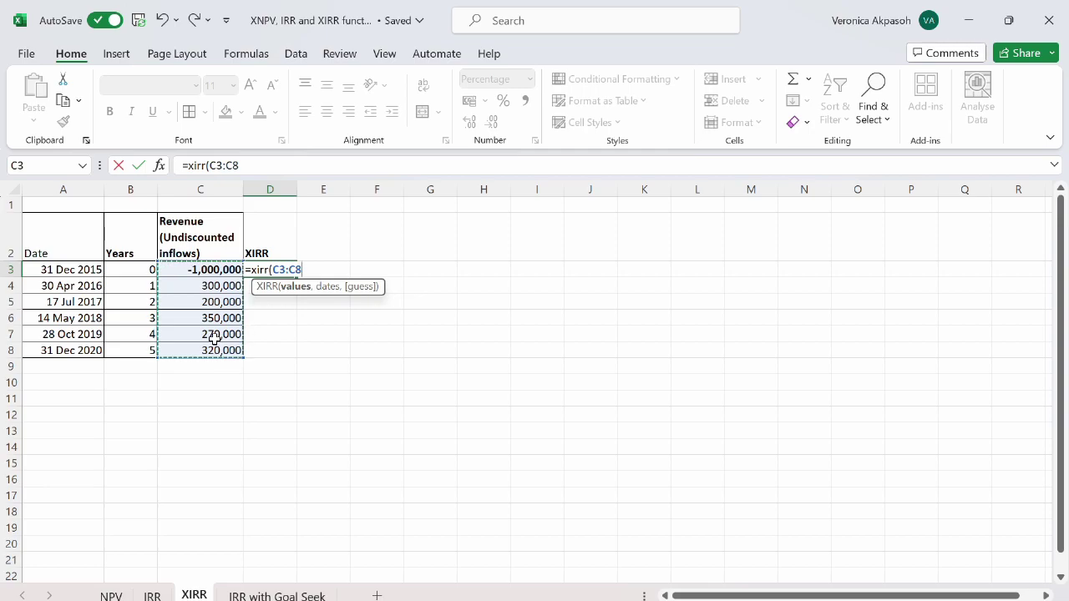
{"action": "type", "text": ","}
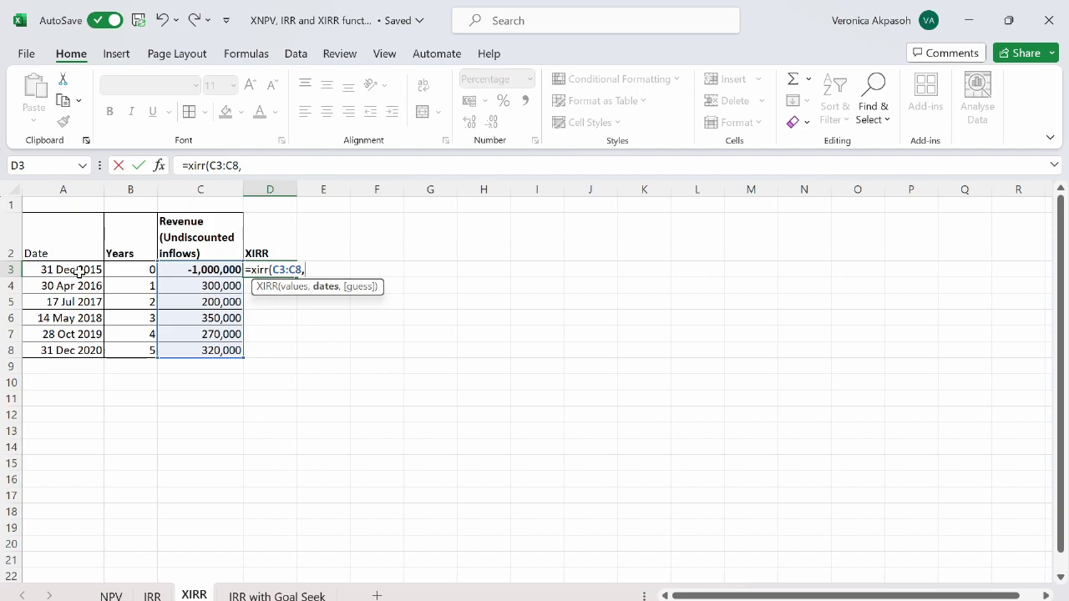
{"action": "left_click_drag", "start_coordinate": [79, 272], "coordinate": [86, 342]}
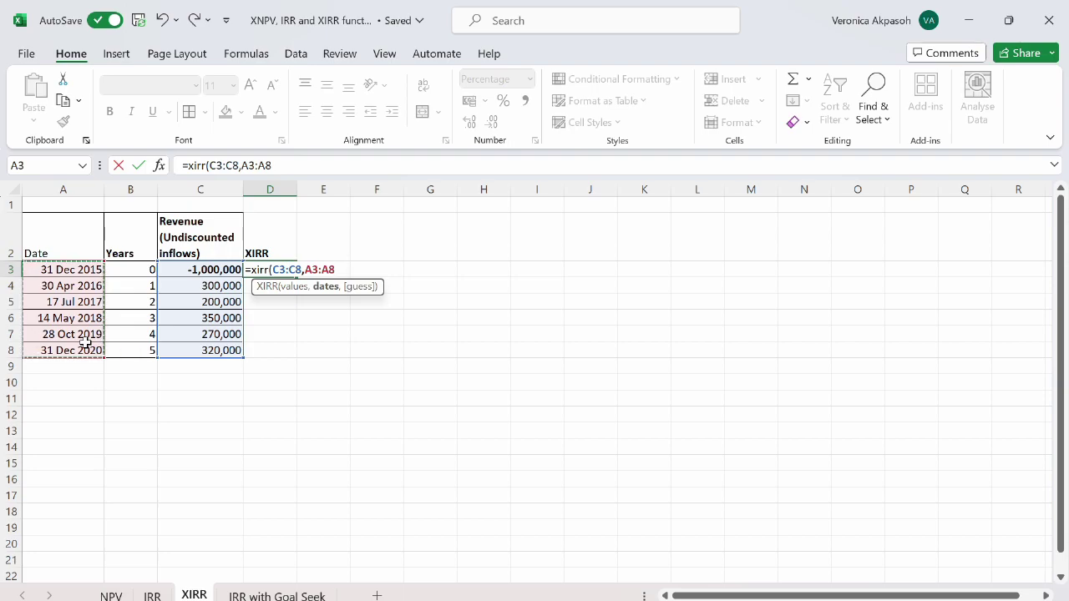
{"action": "type", "text": ")"}
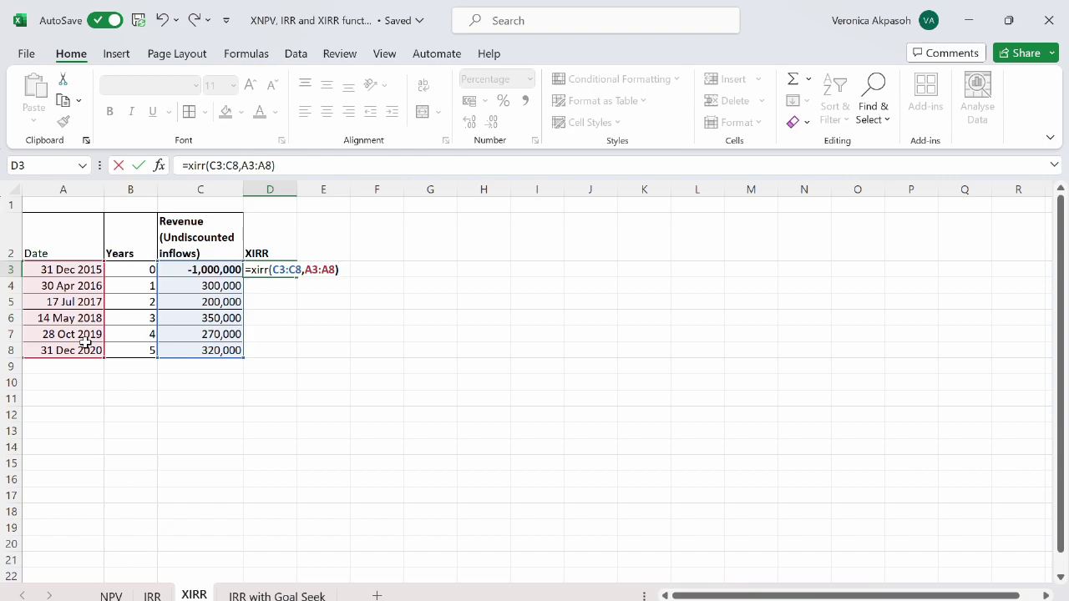
{"action": "key", "text": "Return"}
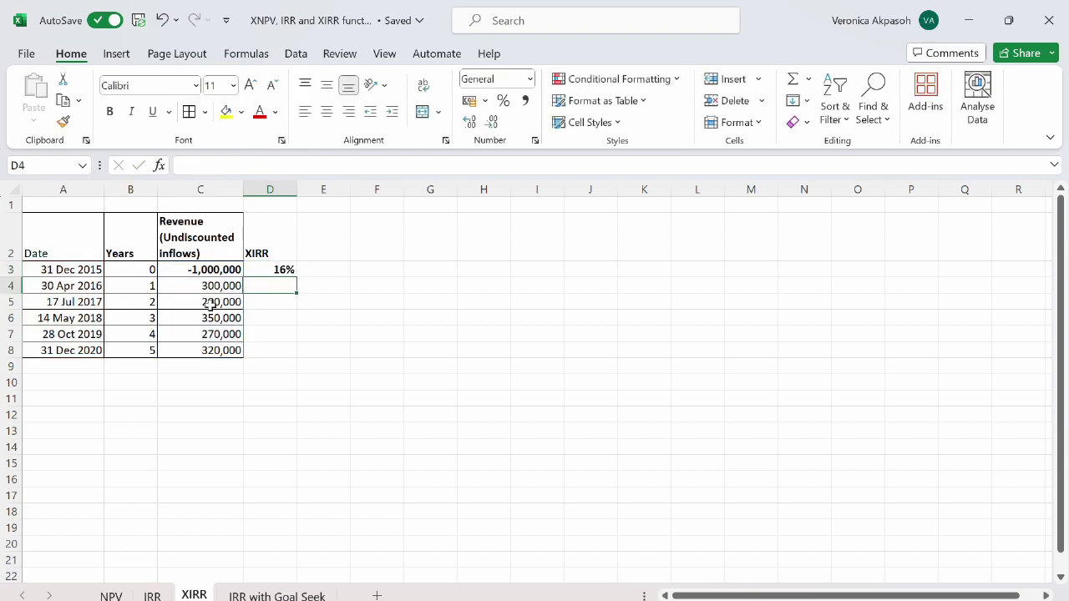
{"action": "left_click", "coordinate": [288, 271]}
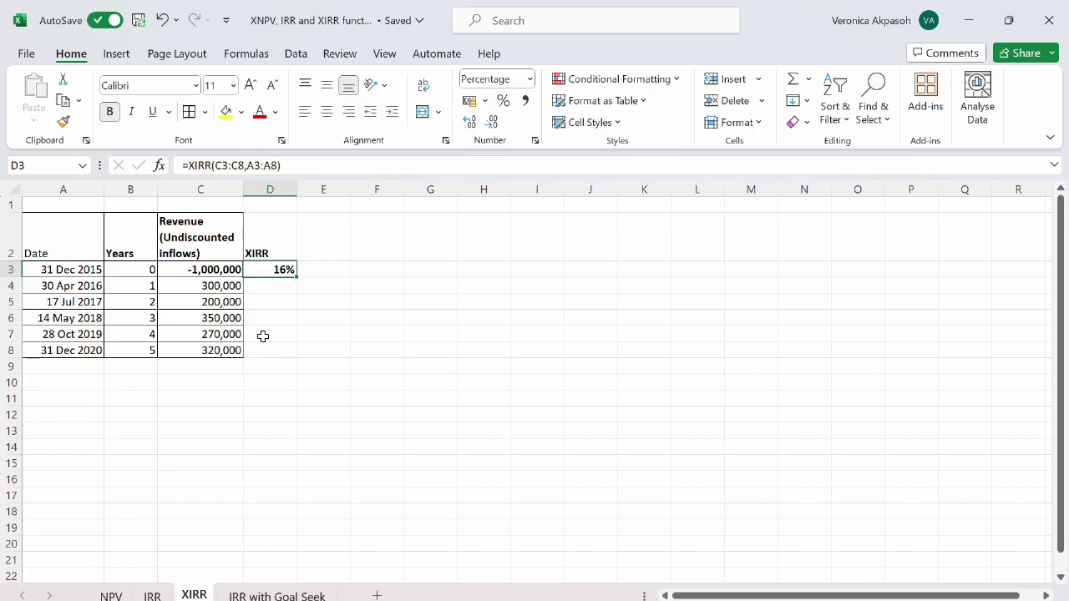
Step: On the IRR with Goal Seek sheet, widen column E slightly and calculate the NPV in E3 with =NPV(D3,C4:C8)+C3
{"action": "key", "text": "ctrl+Page_Down"}
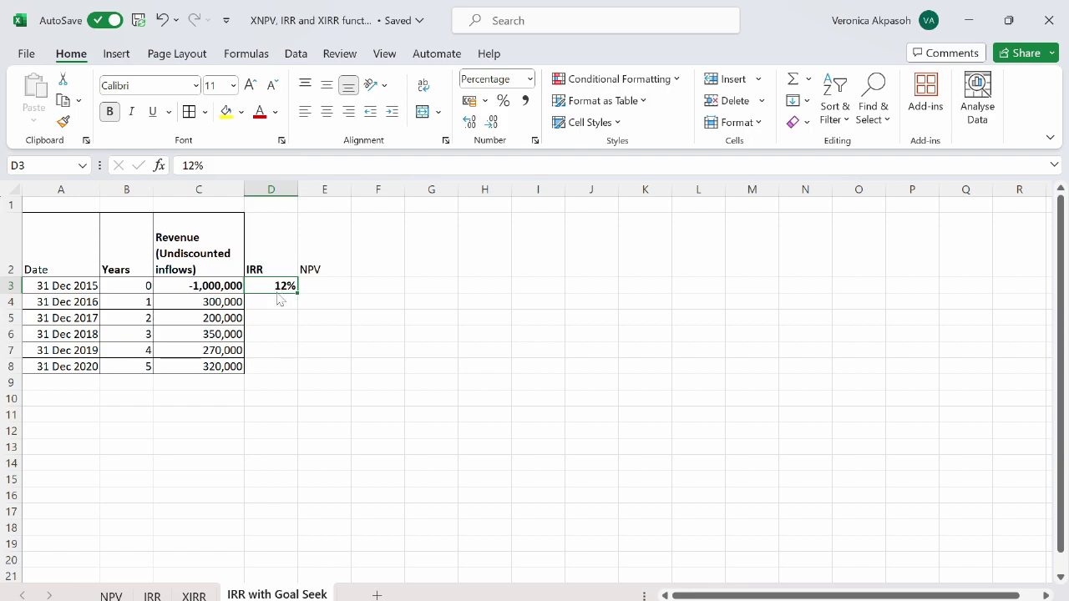
{"action": "left_click_drag", "start_coordinate": [352, 190], "coordinate": [364, 190]}
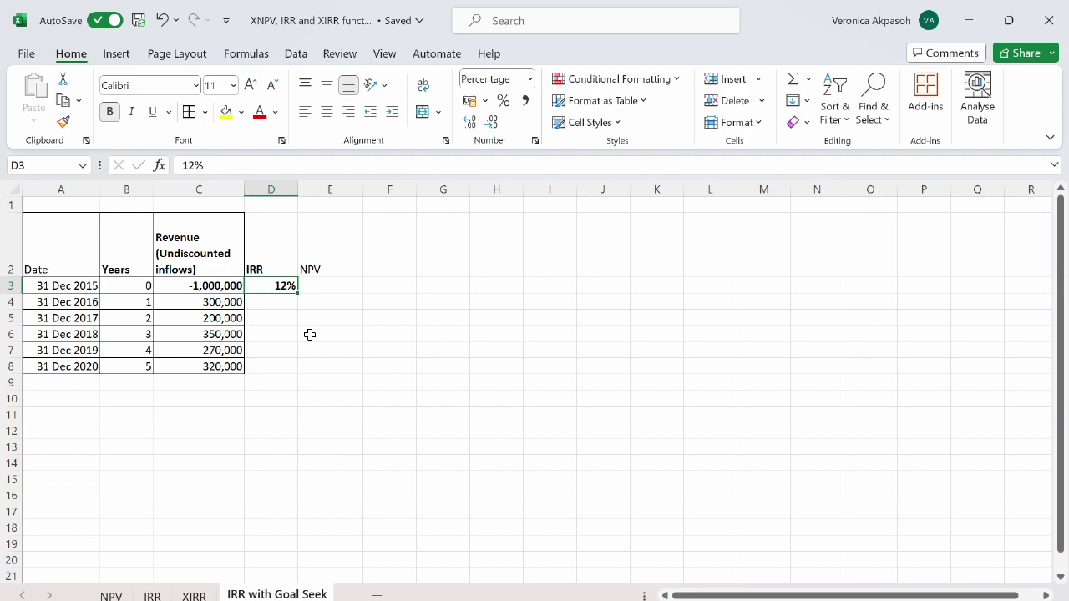
{"action": "key", "text": "Right"}
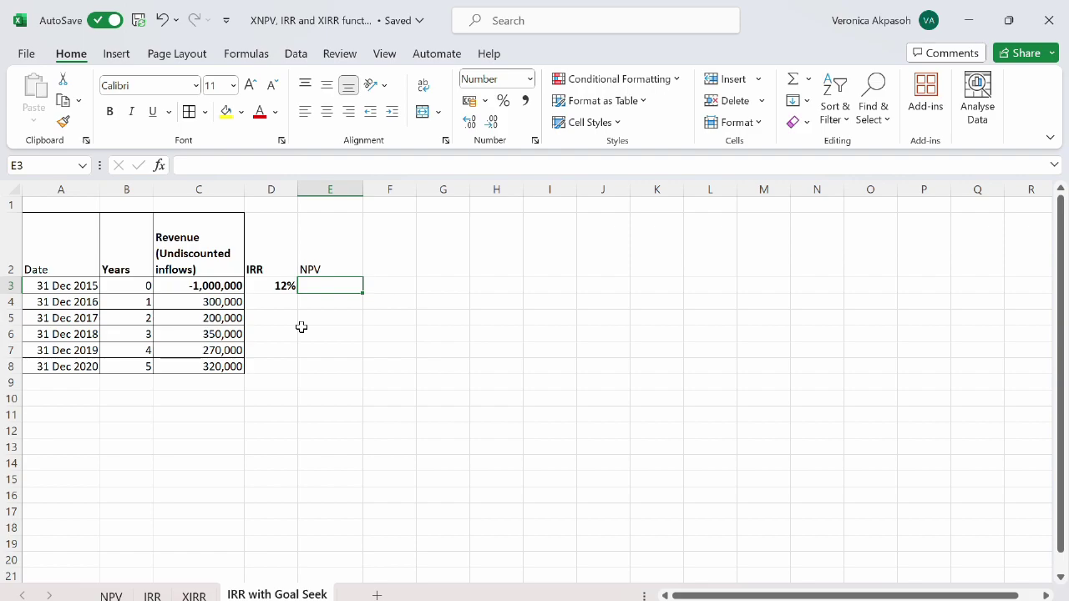
{"action": "type", "text": "="}
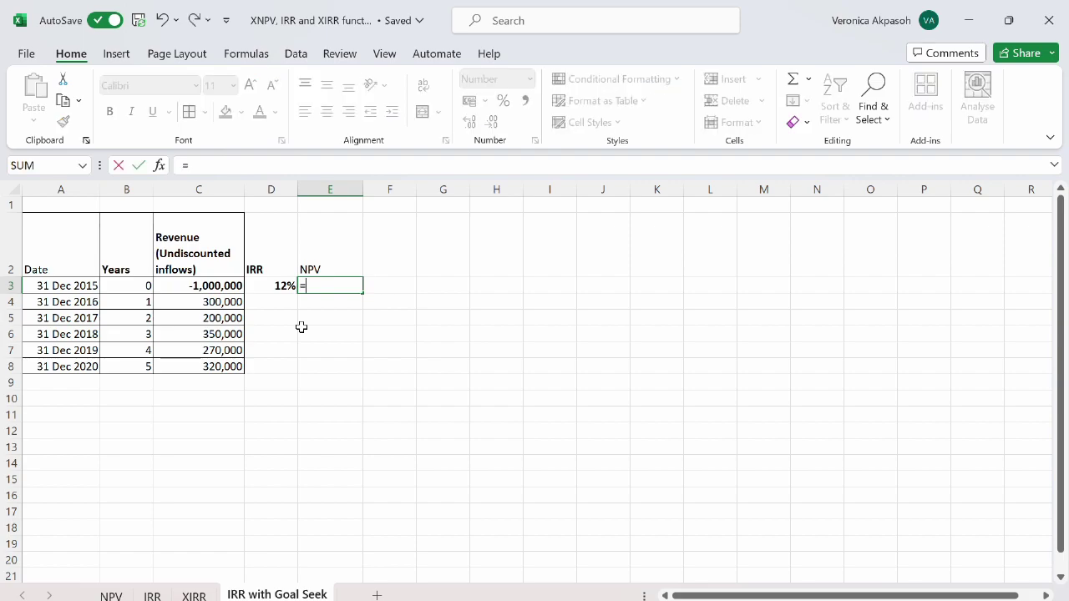
{"action": "type", "text": "npv"}
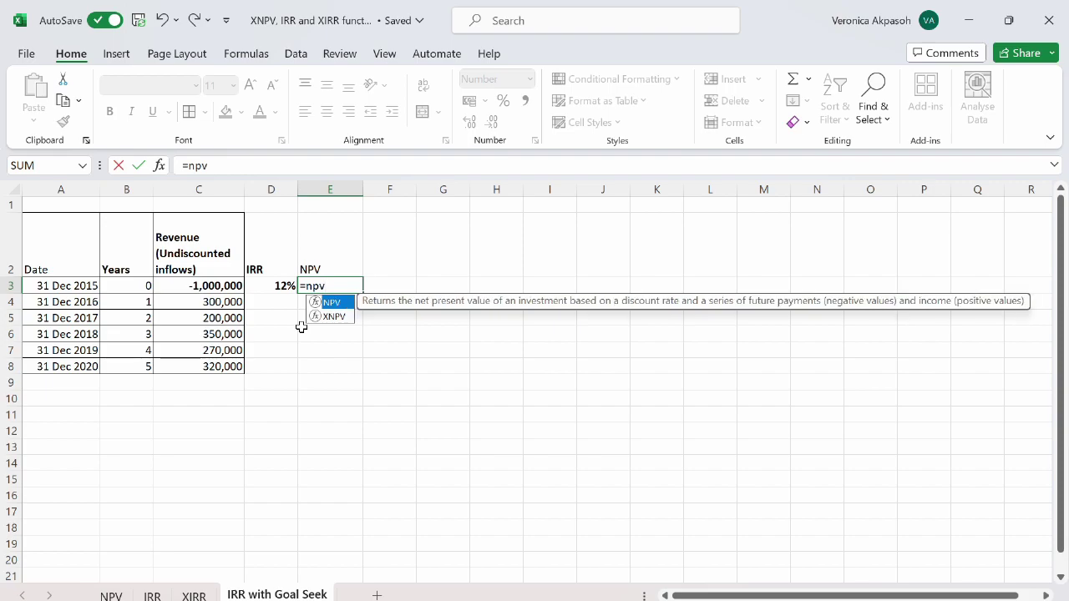
{"action": "type", "text": "("}
{"action": "left_click", "coordinate": [284, 286]}
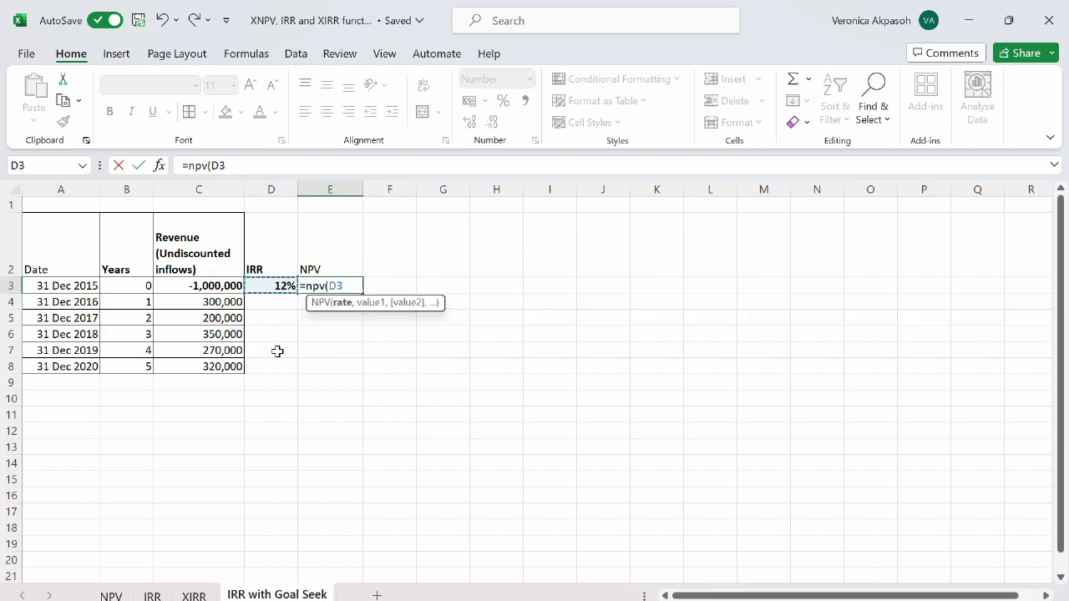
{"action": "type", "text": ","}
{"action": "left_click_drag", "start_coordinate": [224, 301], "coordinate": [215, 368]}
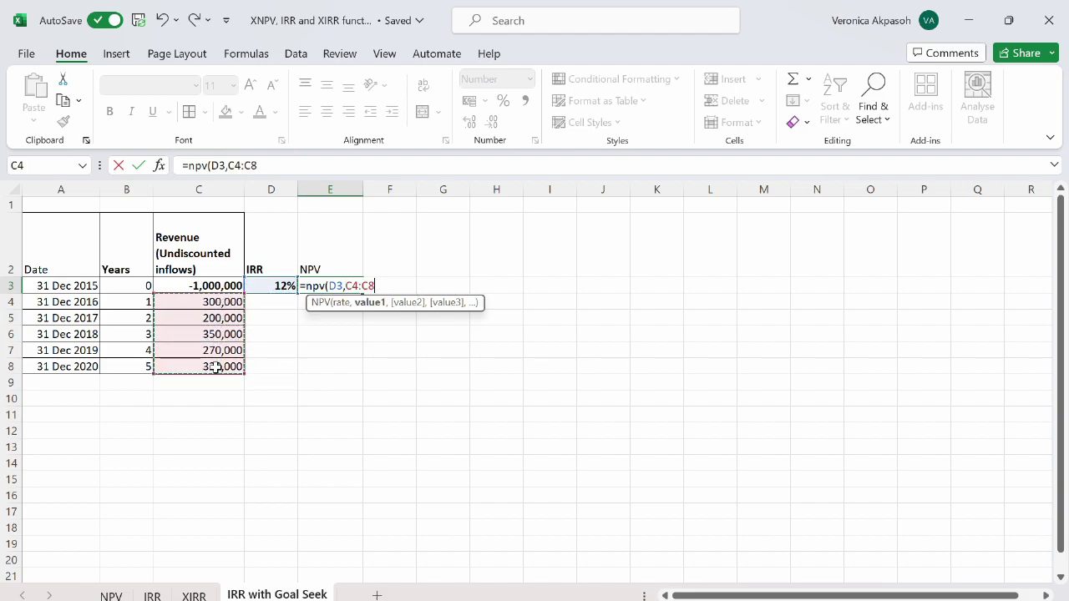
{"action": "type", "text": ")+C3"}
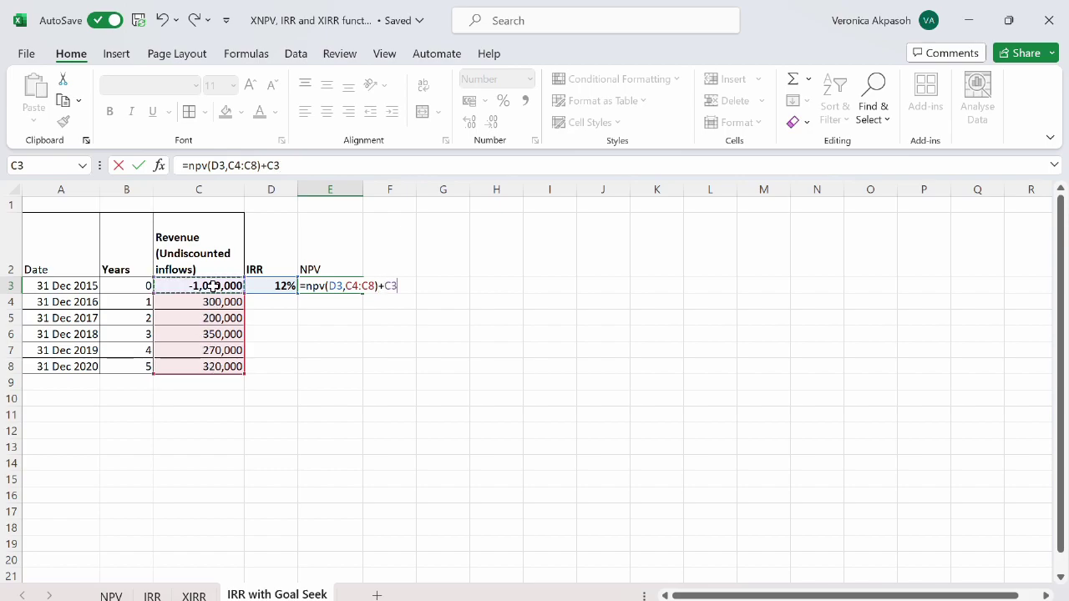
{"action": "key", "text": "Return"}
Step: Use Goal Seek to set the NPV in E3 to 0 by changing the rate in D3, and check both cells
{"action": "left_click", "coordinate": [330, 285]}
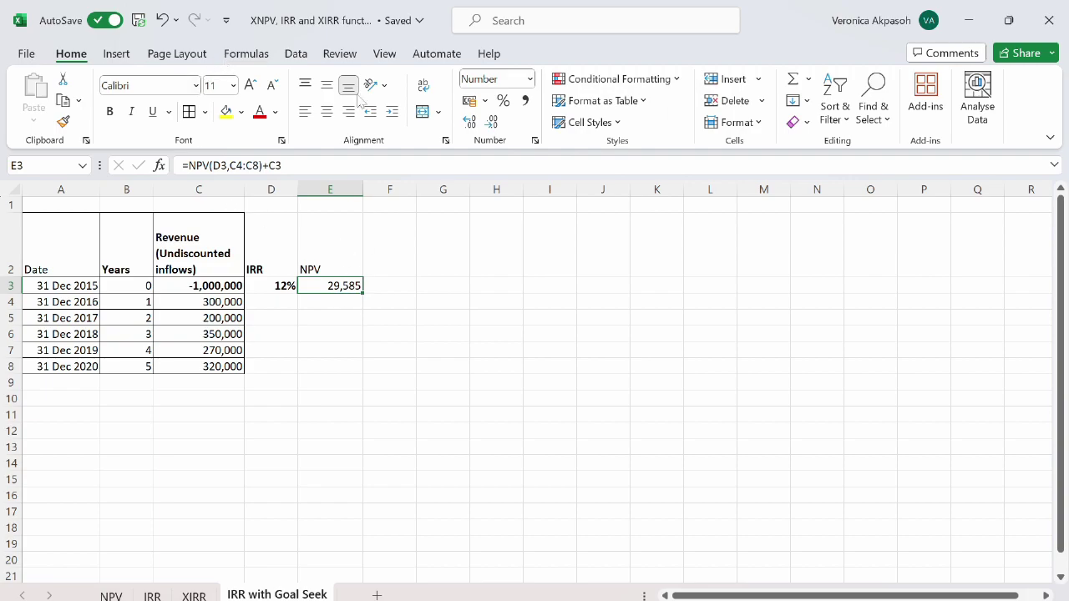
{"action": "left_click", "coordinate": [296, 55]}
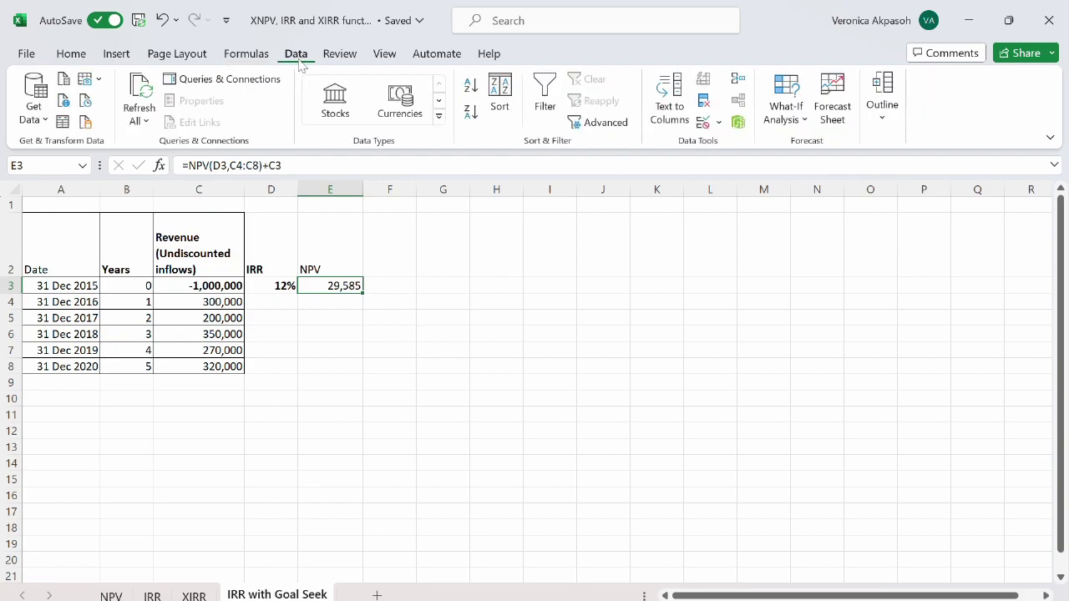
{"action": "left_click", "coordinate": [805, 122]}
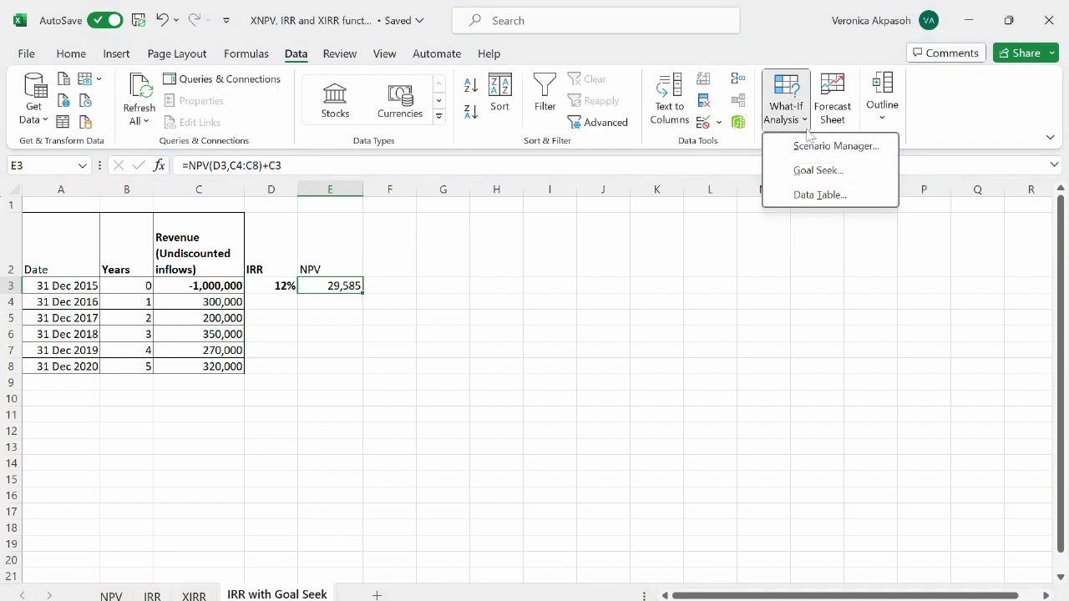
{"action": "left_click", "coordinate": [809, 172]}
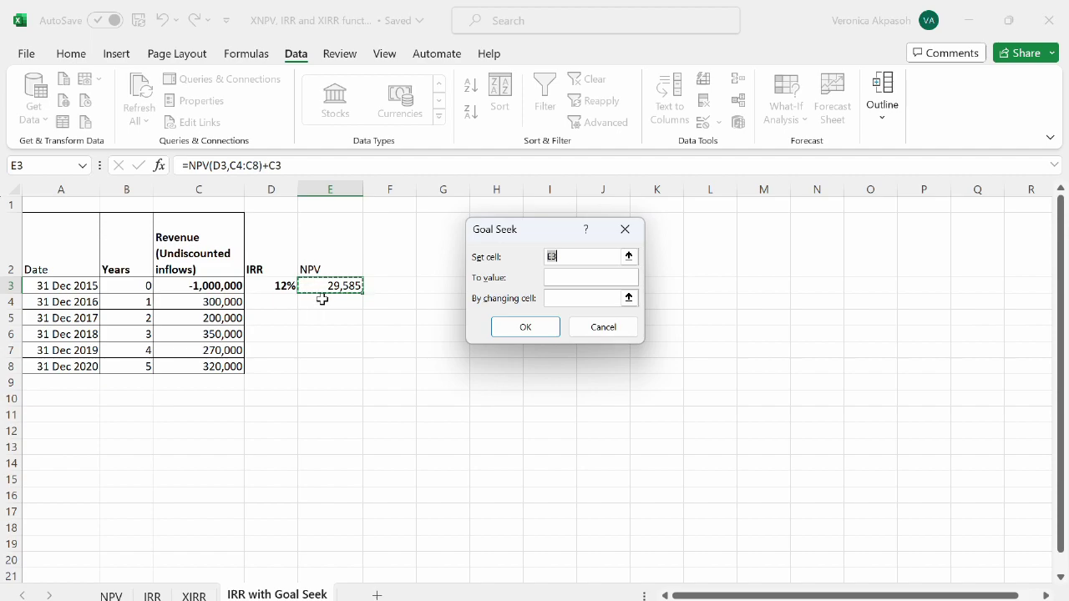
{"action": "left_click", "coordinate": [553, 277]}
{"action": "type", "text": "0"}
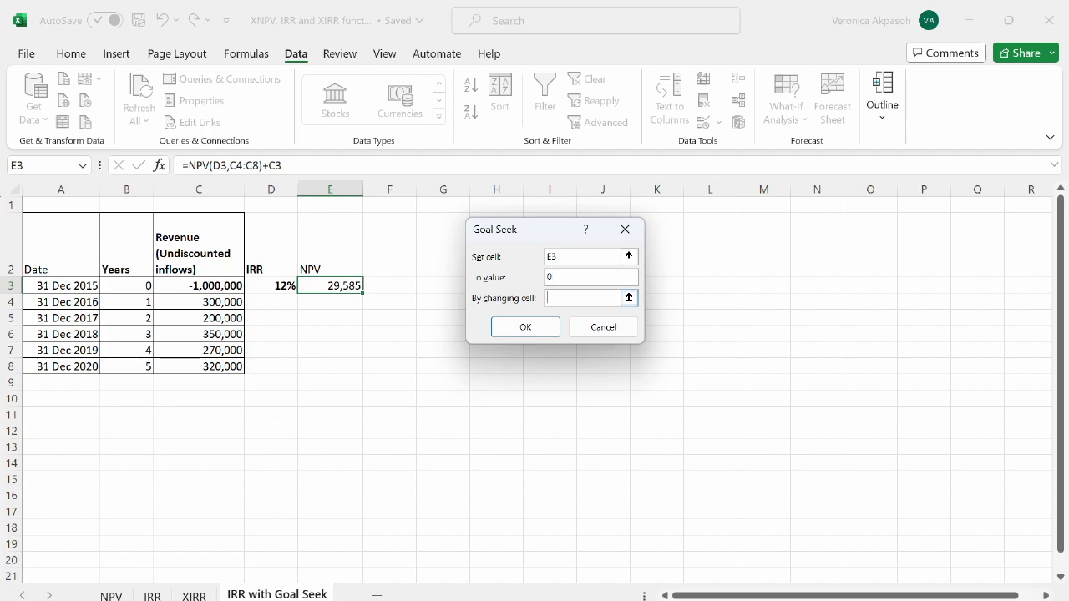
{"action": "left_click", "coordinate": [281, 291]}
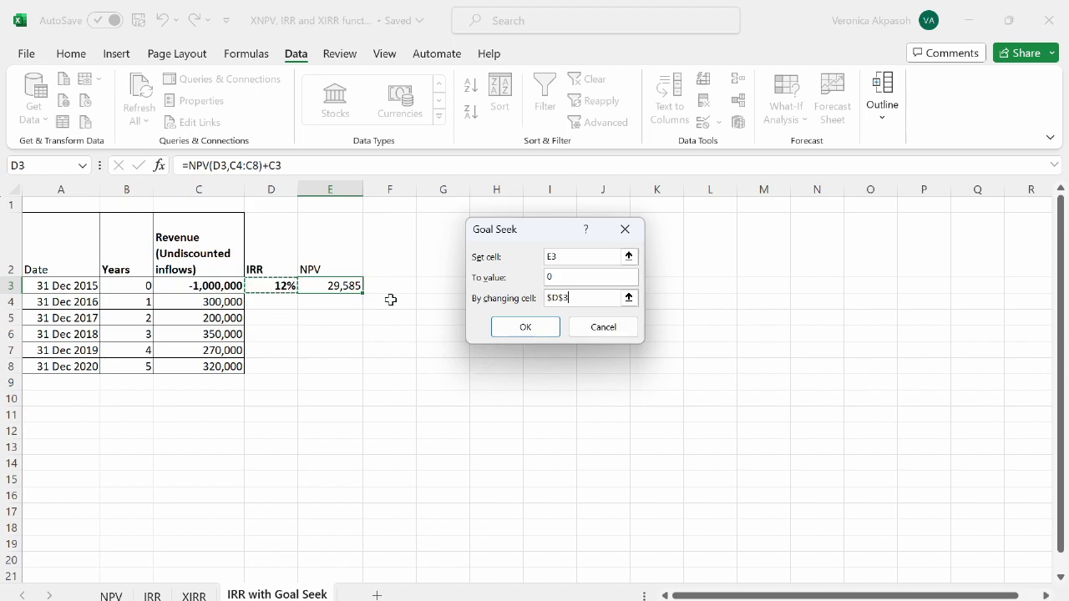
{"action": "left_click", "coordinate": [526, 327]}
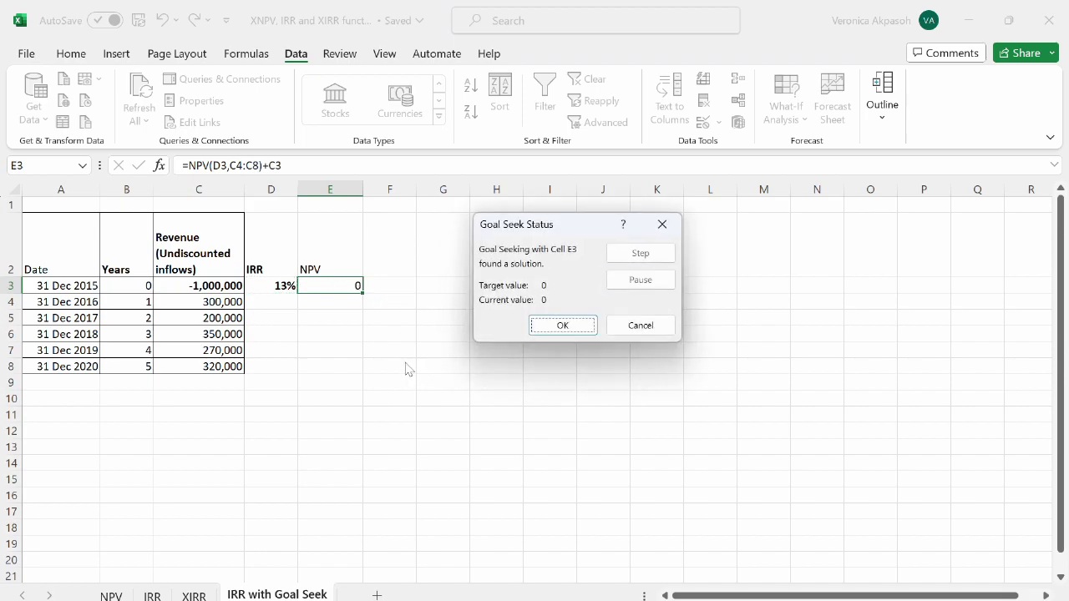
{"action": "left_click", "coordinate": [580, 329]}
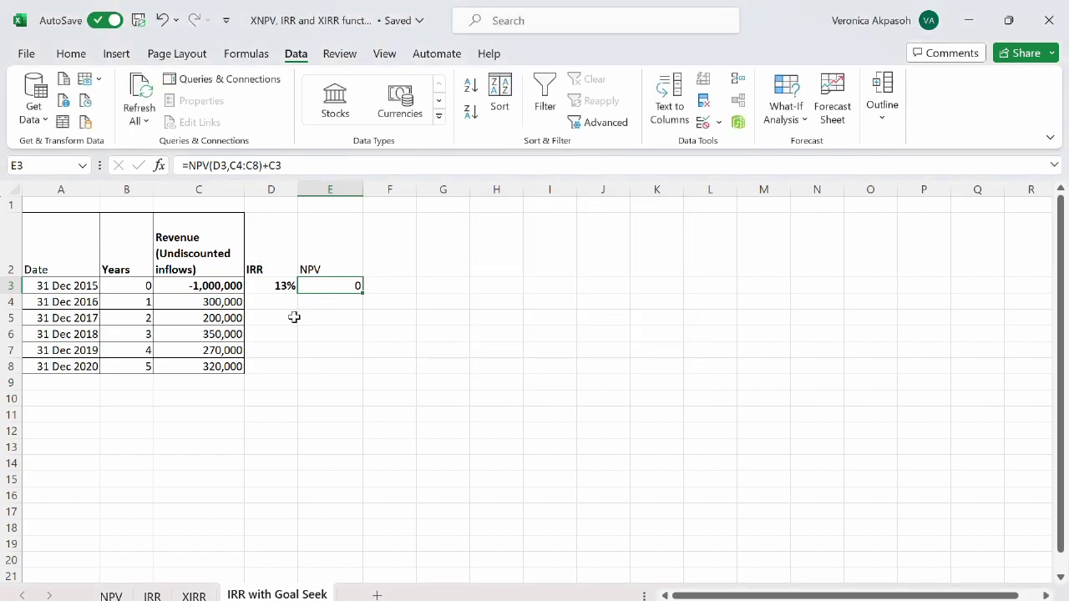
{"action": "left_click", "coordinate": [280, 284]}
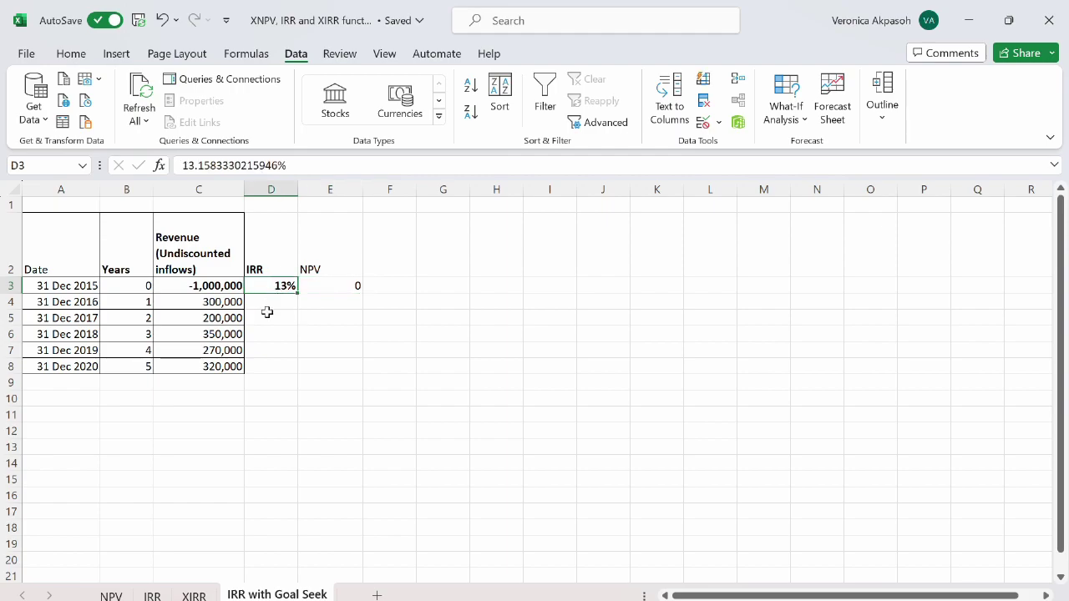
{"action": "left_click", "coordinate": [329, 285]}
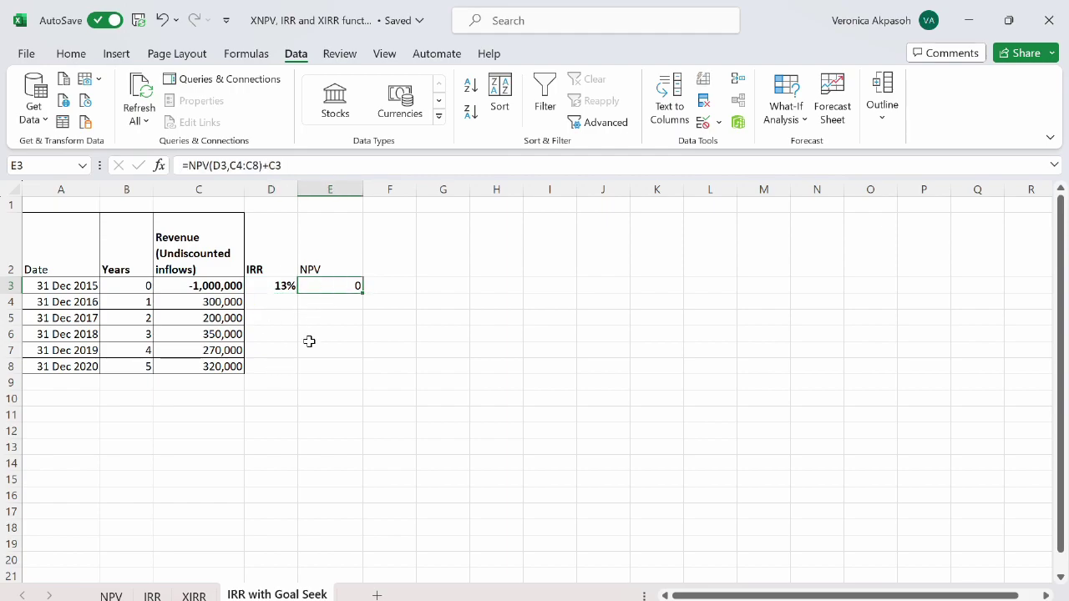
{"action": "left_click", "coordinate": [272, 284]}
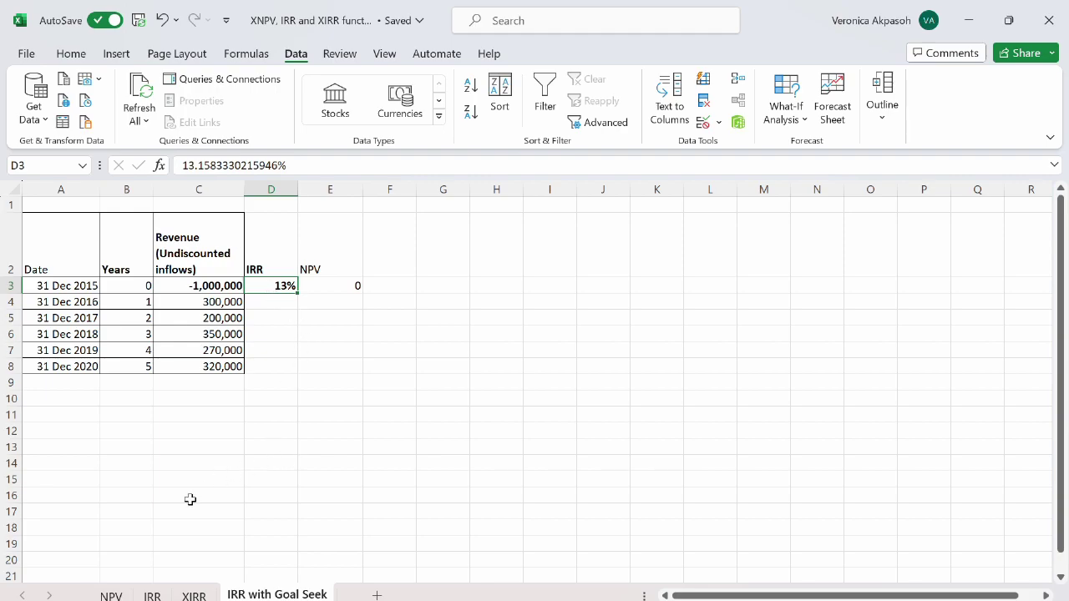
Step: Show the rate in D3 with two decimal places on both the IRR sheet and the IRR with Goal Seek sheet
{"action": "left_click", "coordinate": [151, 596]}
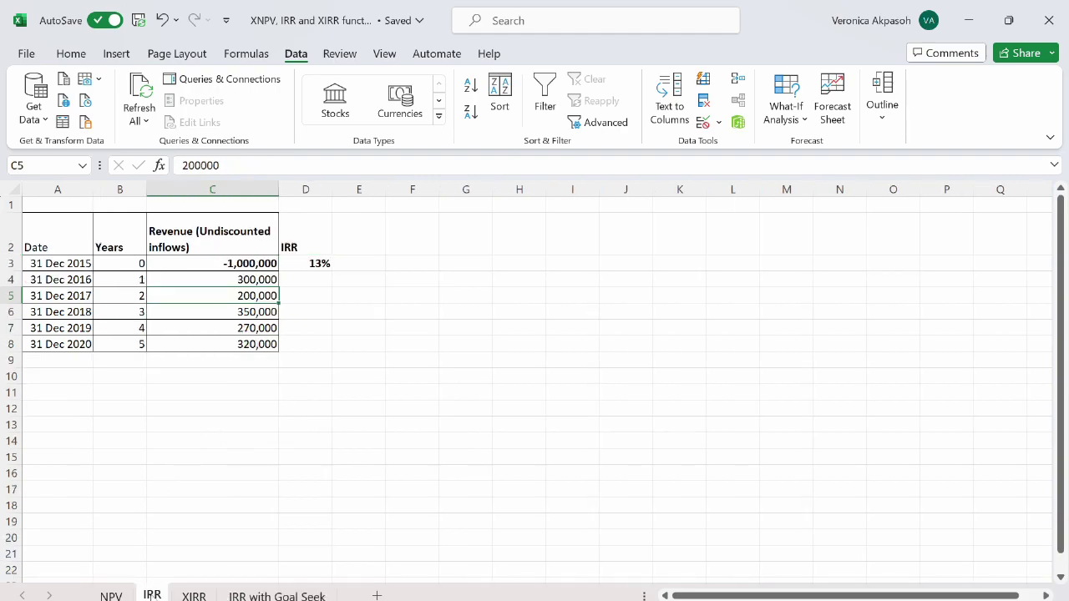
{"action": "left_click", "coordinate": [305, 263]}
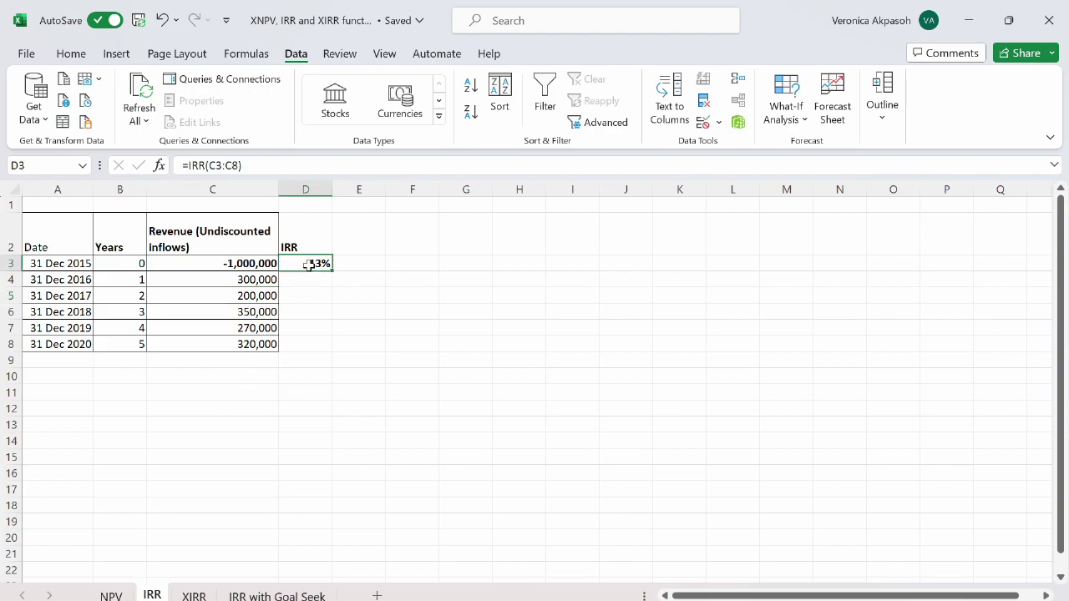
{"action": "left_click", "coordinate": [71, 53]}
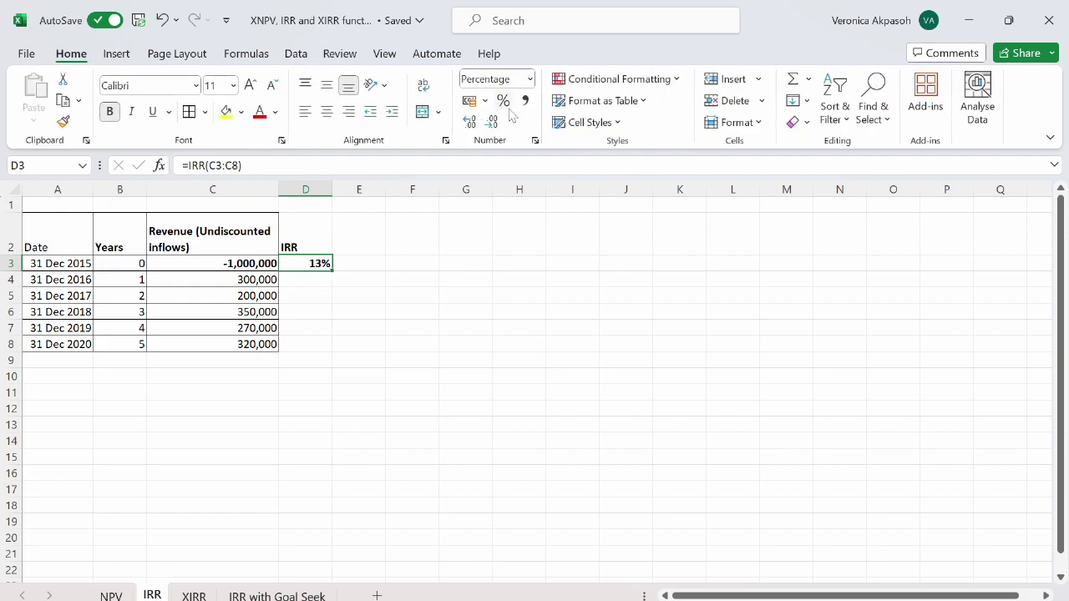
{"action": "left_click", "coordinate": [492, 124]}
{"action": "left_click", "coordinate": [492, 123]}
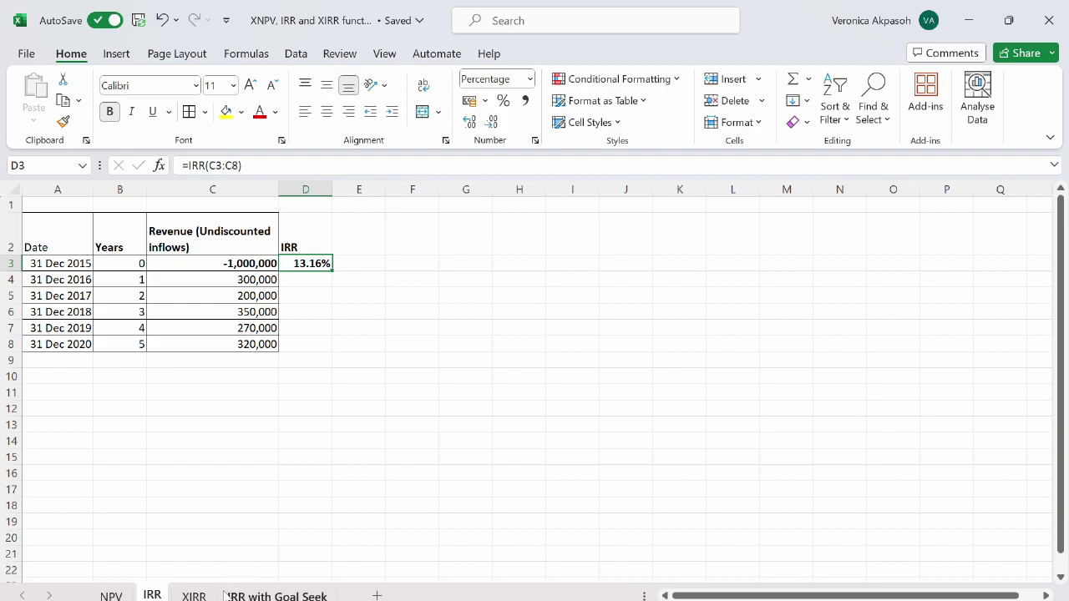
{"action": "left_click", "coordinate": [262, 597]}
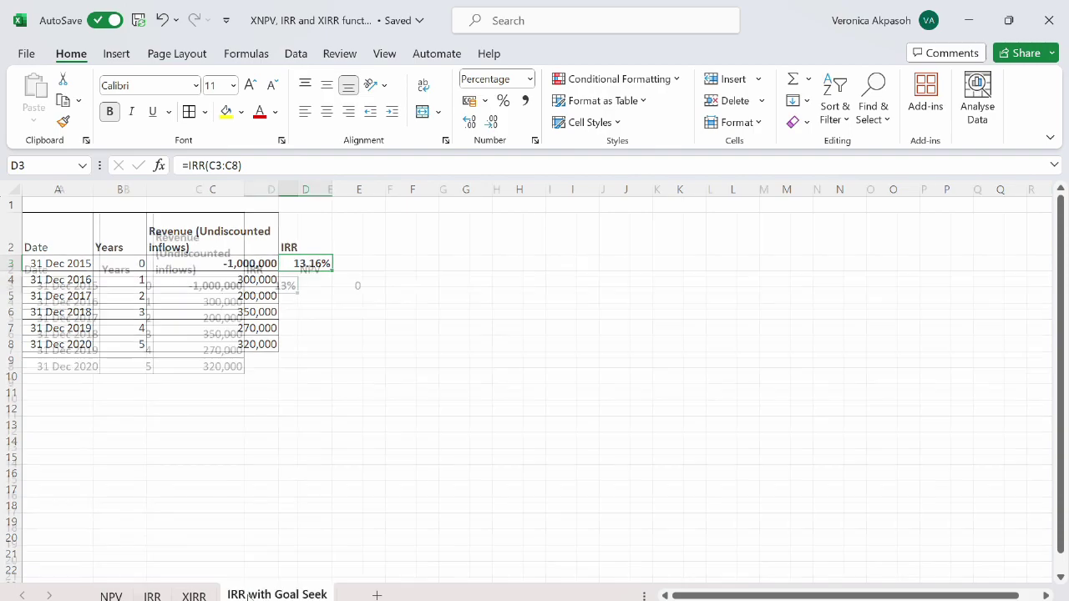
{"action": "double_click", "coordinate": [473, 122]}
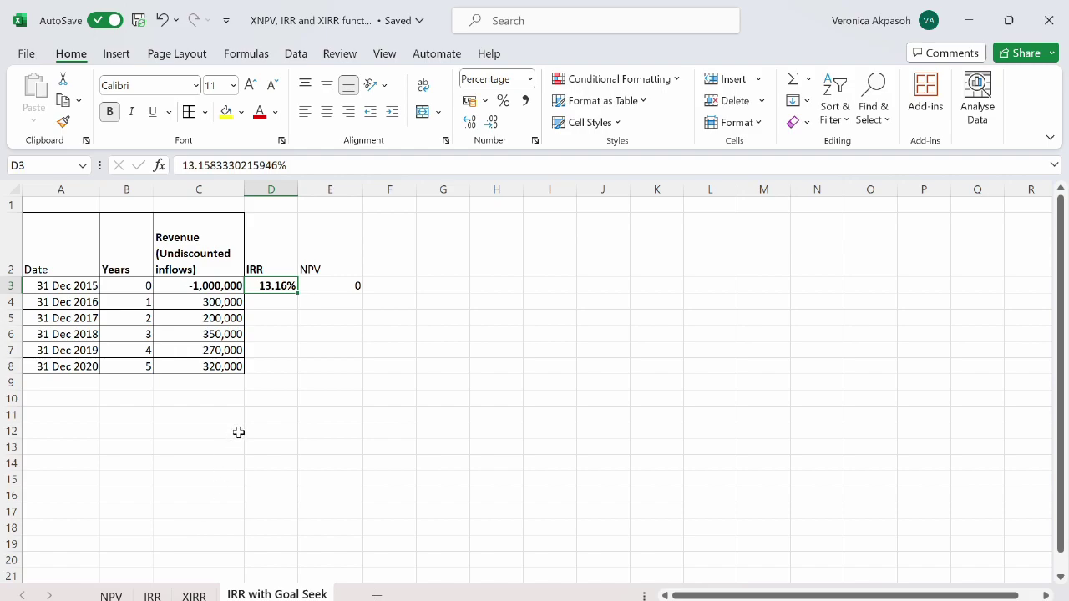